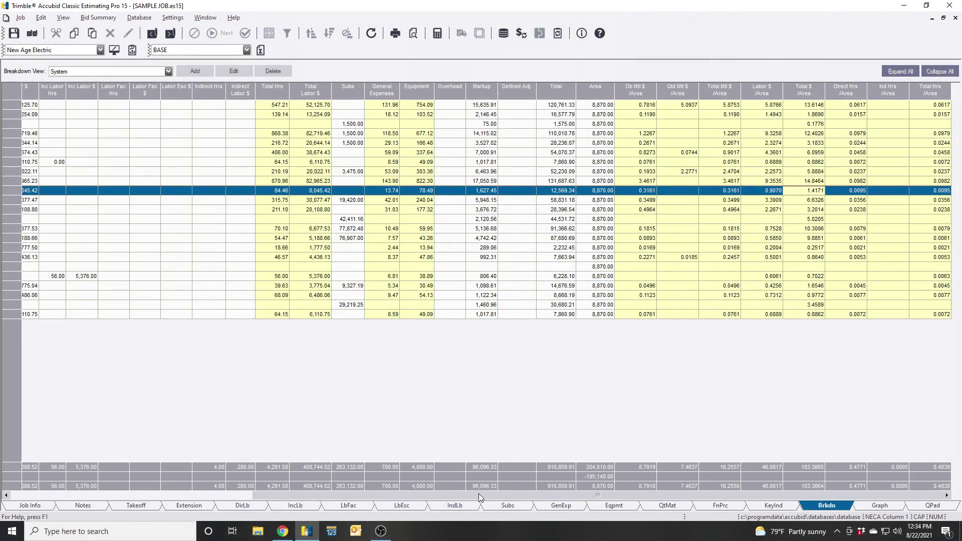
Select every system row in the breakdown and check EXCAVATION's per-area cost.
{"action": "left_click_drag", "start_coordinate": [479, 494], "coordinate": [169, 495]}
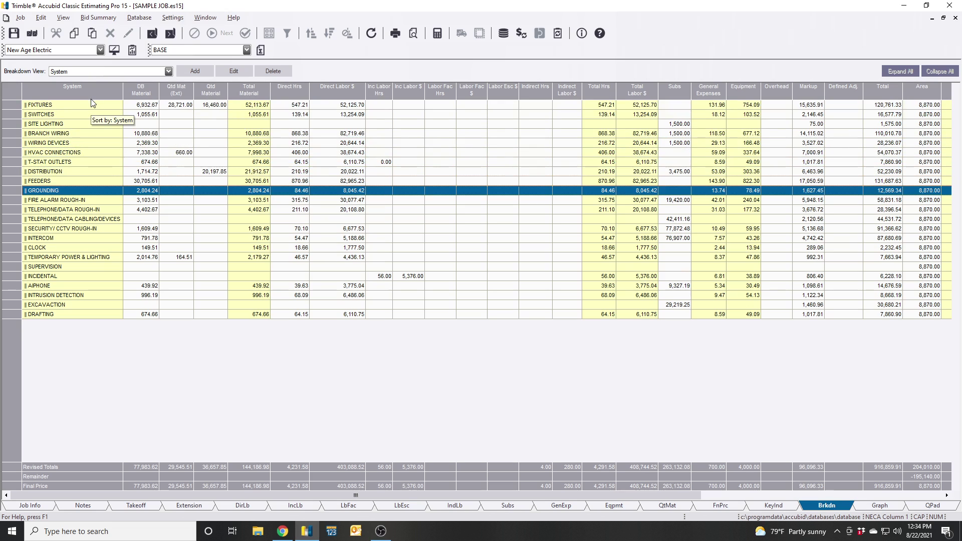
{"action": "left_click_drag", "start_coordinate": [91, 105], "coordinate": [78, 324]}
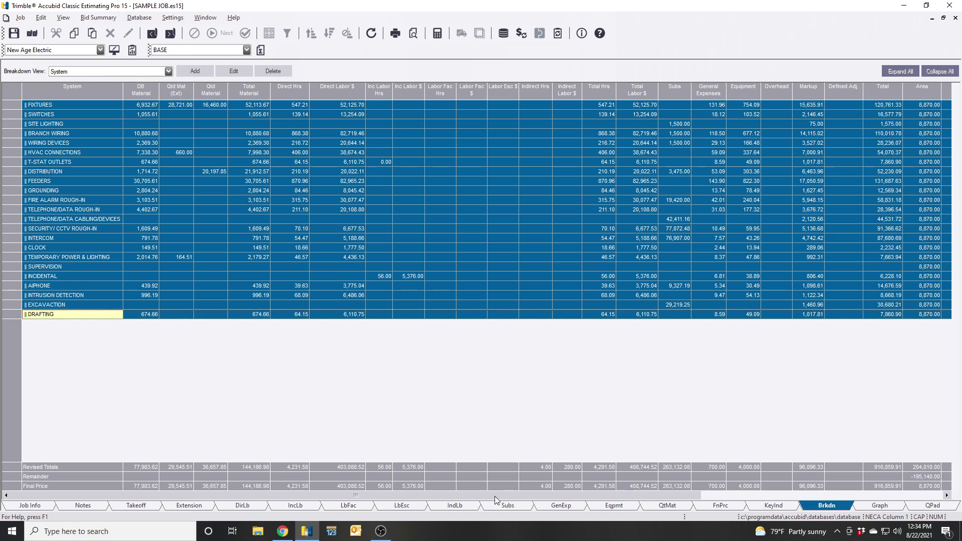
{"action": "scroll", "coordinate": [651, 451], "scroll_direction": "right", "scroll_amount": 6}
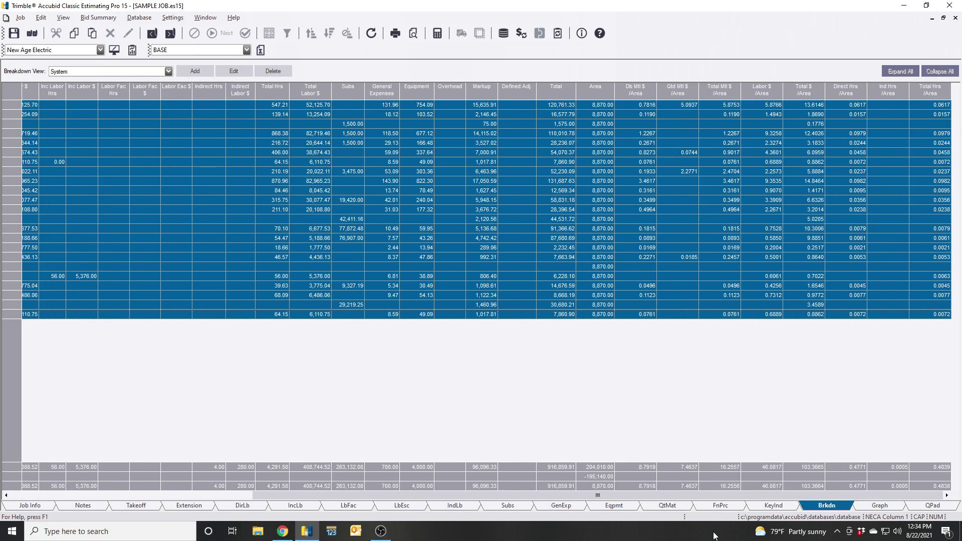
{"action": "left_click", "coordinate": [795, 308]}
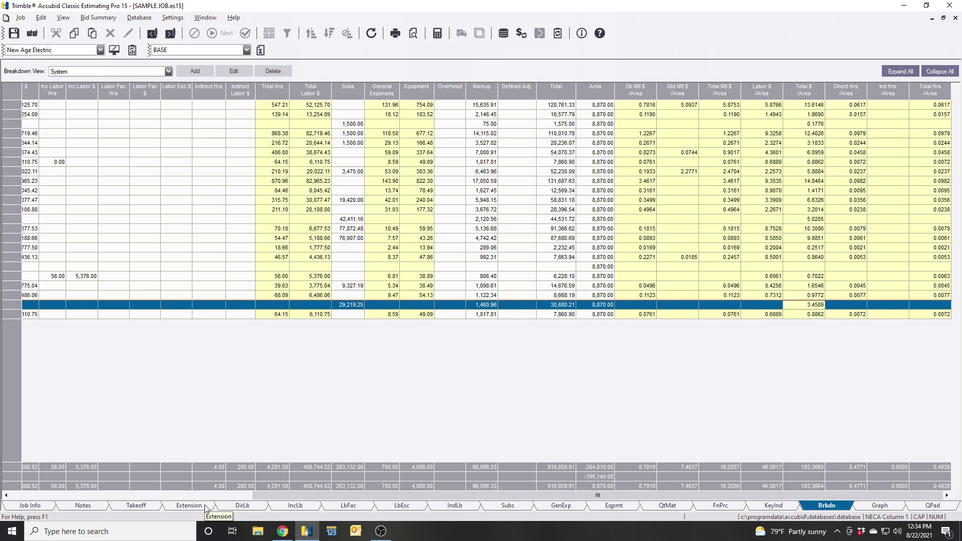
On the Takeoff sheet, review the job's full systems list in the System dialog.
{"action": "left_click", "coordinate": [144, 506]}
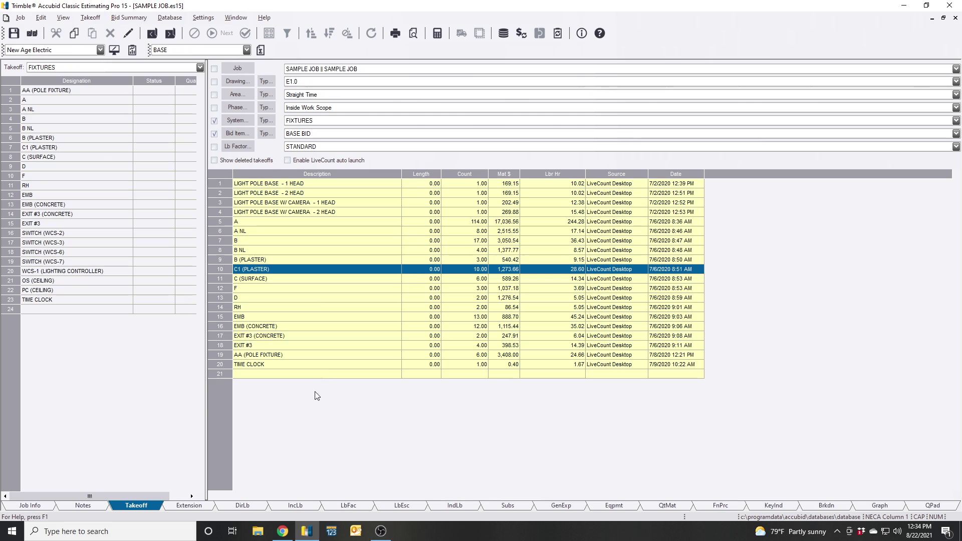
{"action": "left_click", "coordinate": [248, 122]}
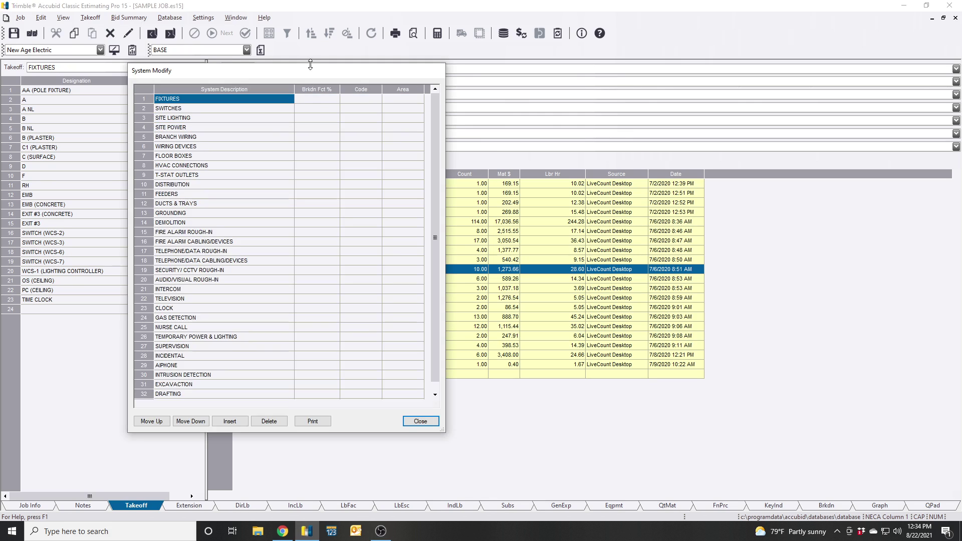
{"action": "left_click_drag", "start_coordinate": [308, 73], "coordinate": [273, 50]}
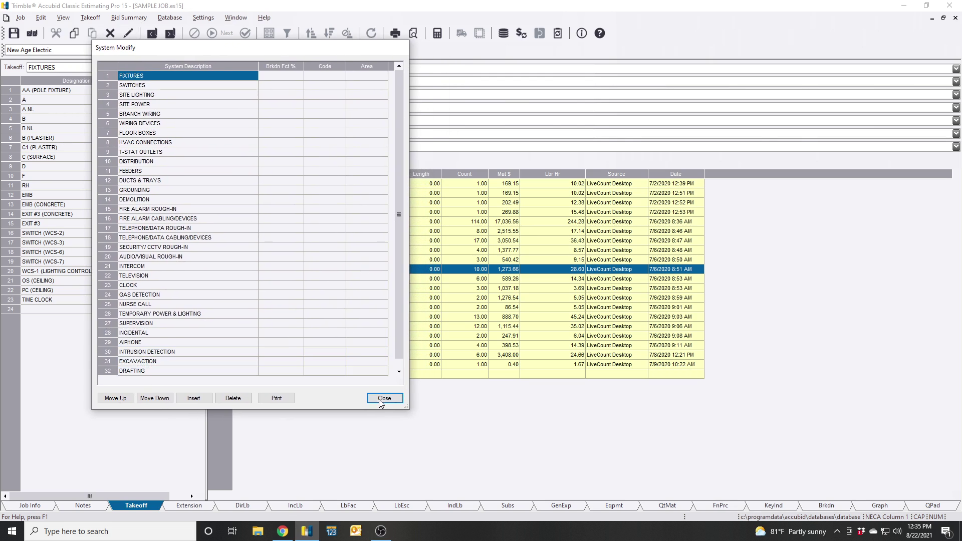
{"action": "left_click_drag", "start_coordinate": [405, 407], "coordinate": [416, 413]}
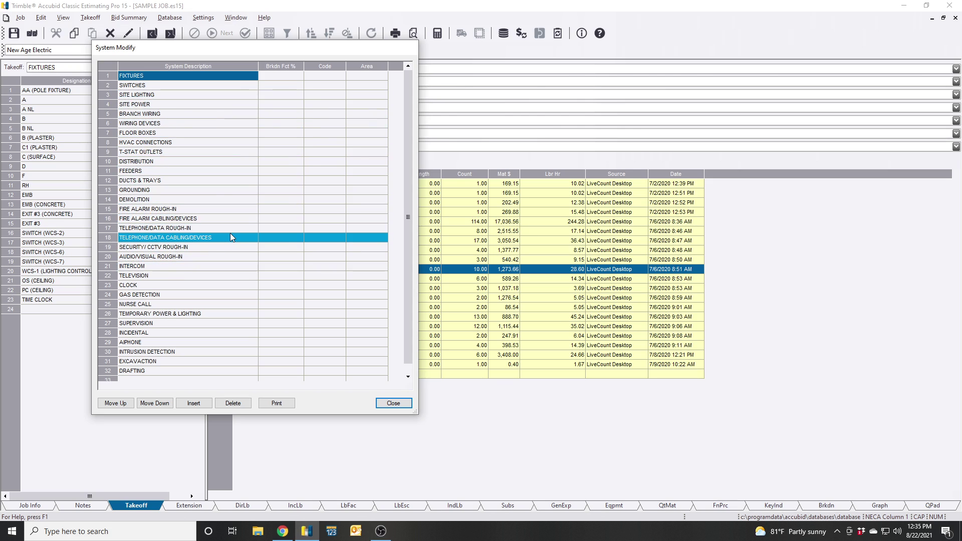
{"action": "left_click", "coordinate": [394, 404]}
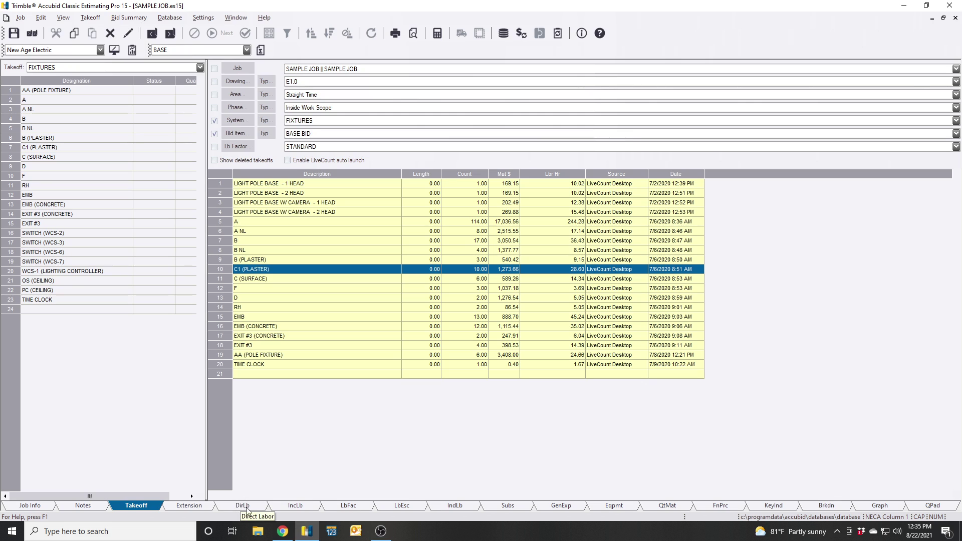
Show the Incidental Labor sheet: eight tasks at 96.00 totalling 5,376.00.
{"action": "left_click", "coordinate": [307, 507]}
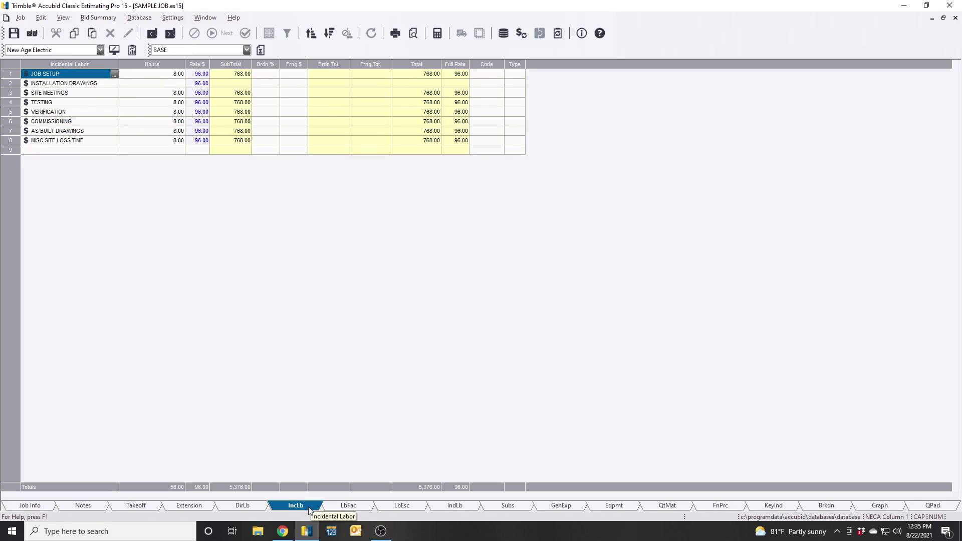
{"action": "left_click", "coordinate": [115, 73]}
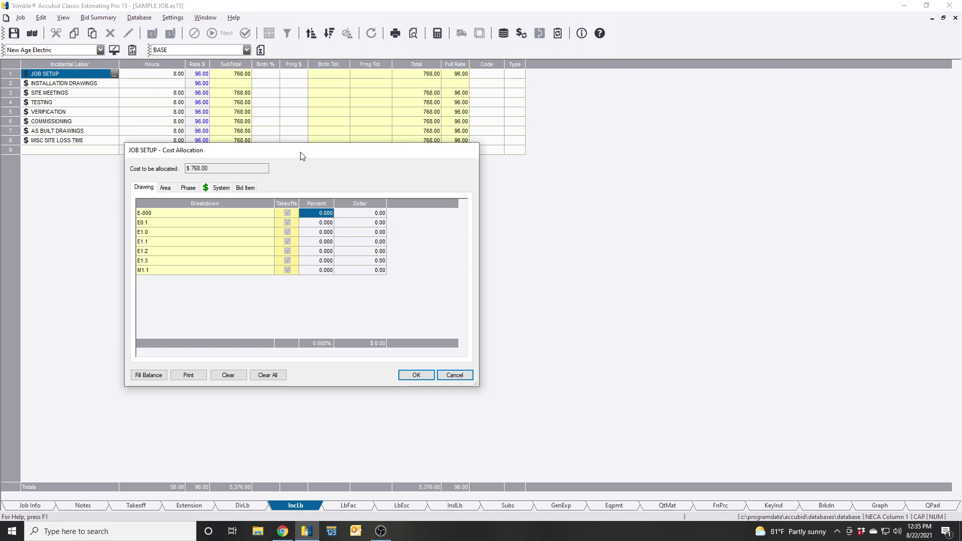
{"action": "left_click_drag", "start_coordinate": [301, 150], "coordinate": [269, 183]}
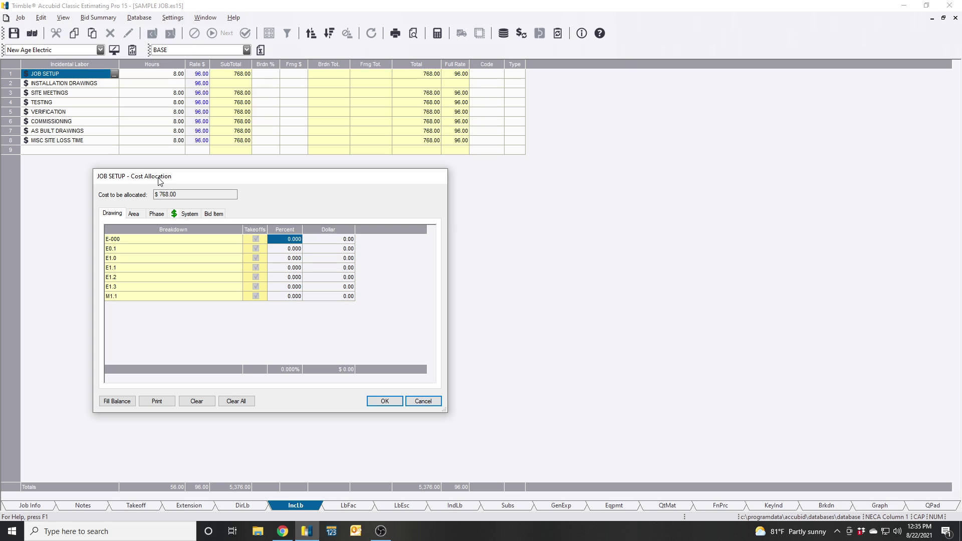
{"action": "left_click_drag", "start_coordinate": [239, 180], "coordinate": [236, 167]}
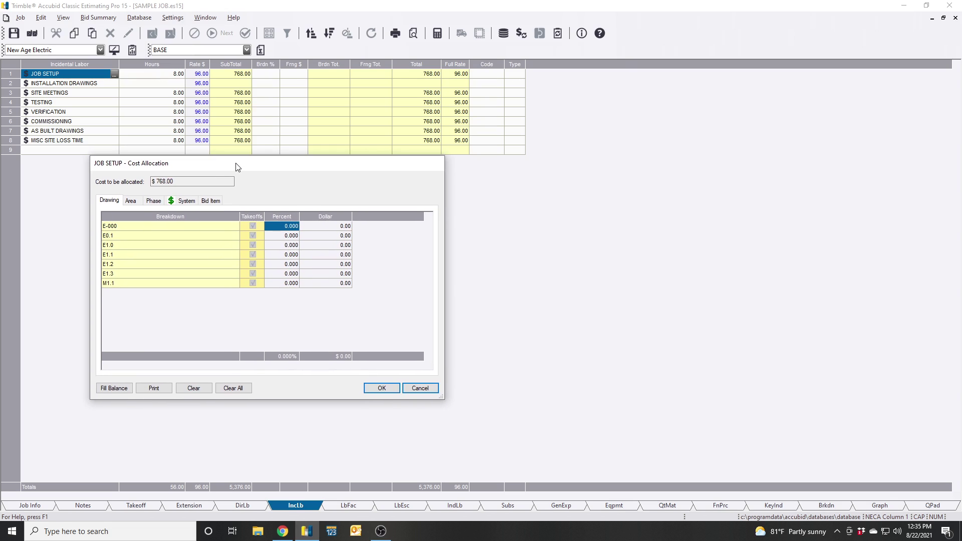
{"action": "left_click", "coordinate": [191, 202]}
{"action": "left_click_drag", "start_coordinate": [280, 169], "coordinate": [265, 165]}
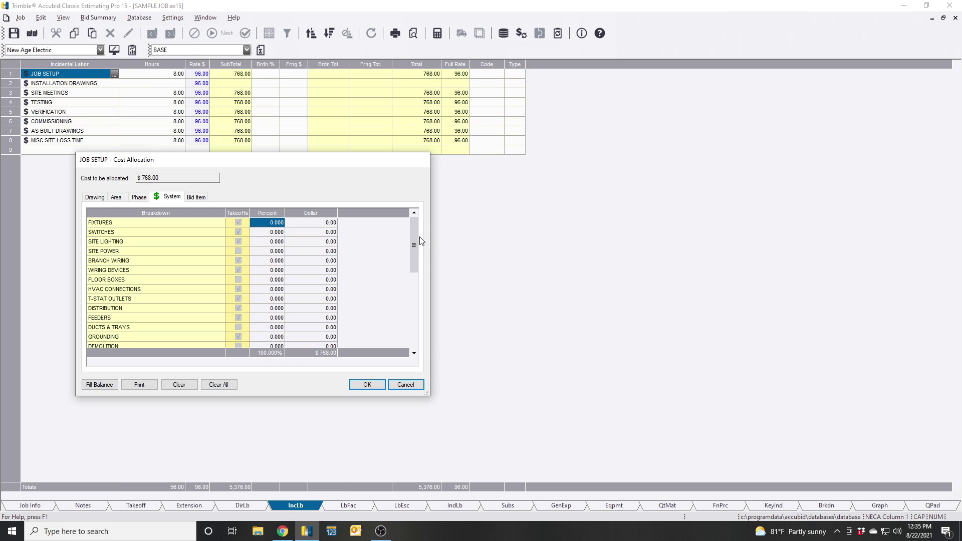
{"action": "left_click_drag", "start_coordinate": [414, 238], "coordinate": [405, 326]}
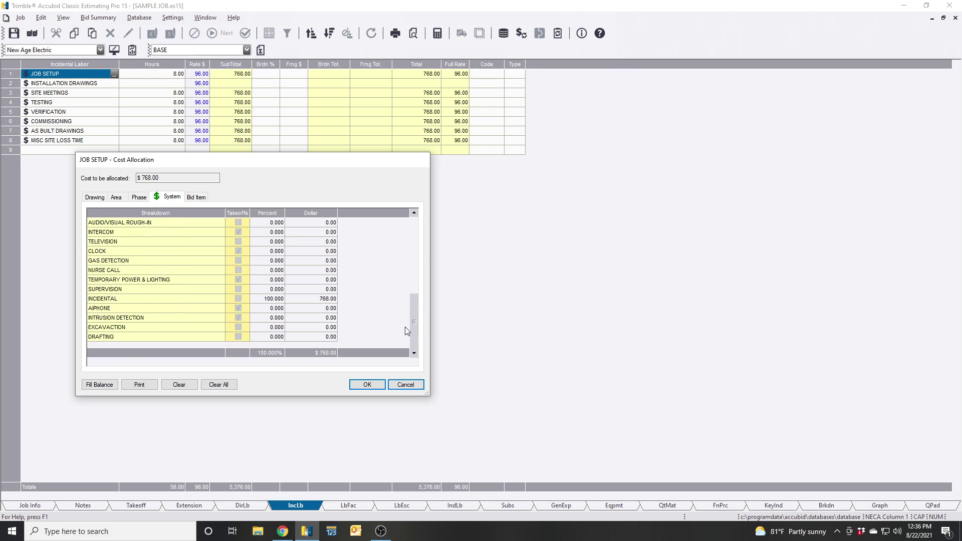
{"action": "left_click", "coordinate": [189, 302]}
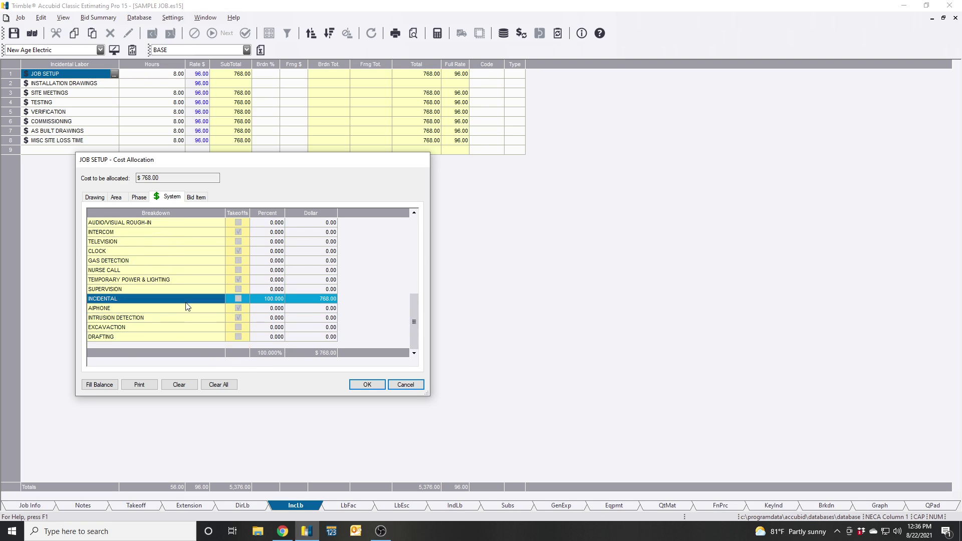
{"action": "left_click", "coordinate": [269, 301]}
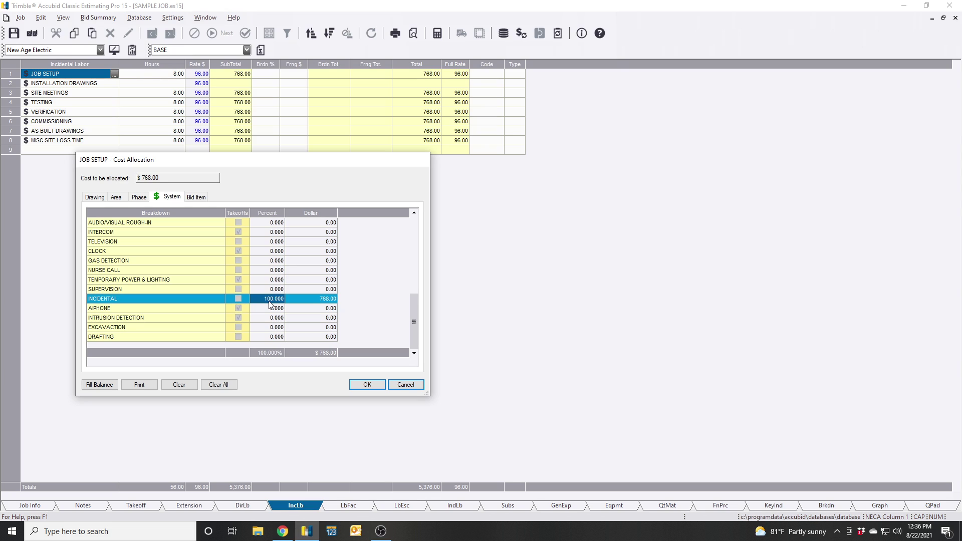
{"action": "type", "text": "1"}
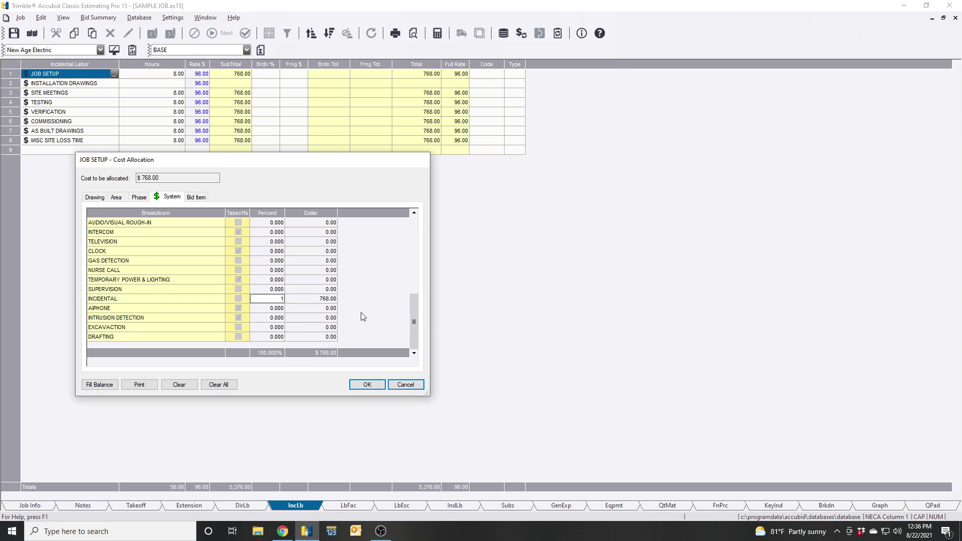
{"action": "key", "text": "Return"}
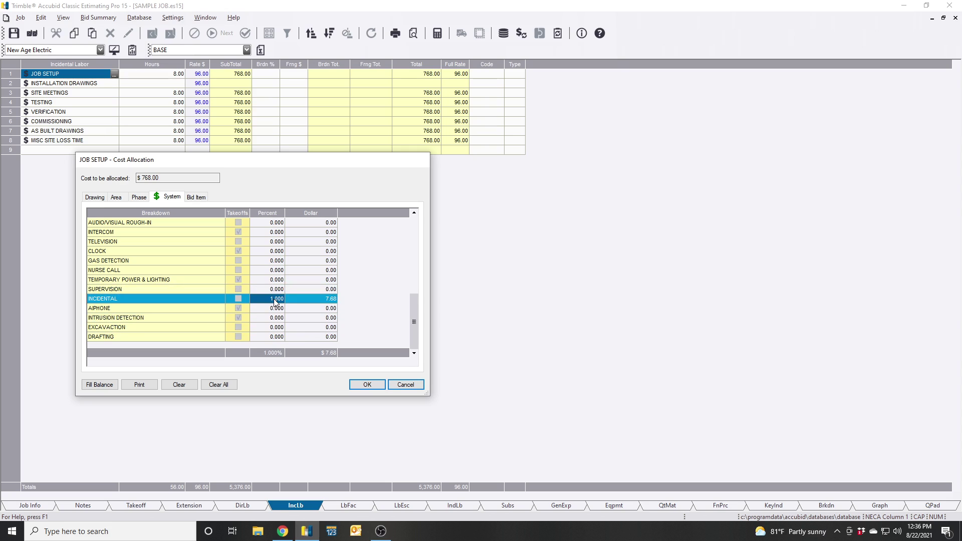
{"action": "type", "text": "100"}
{"action": "key", "text": "Return"}
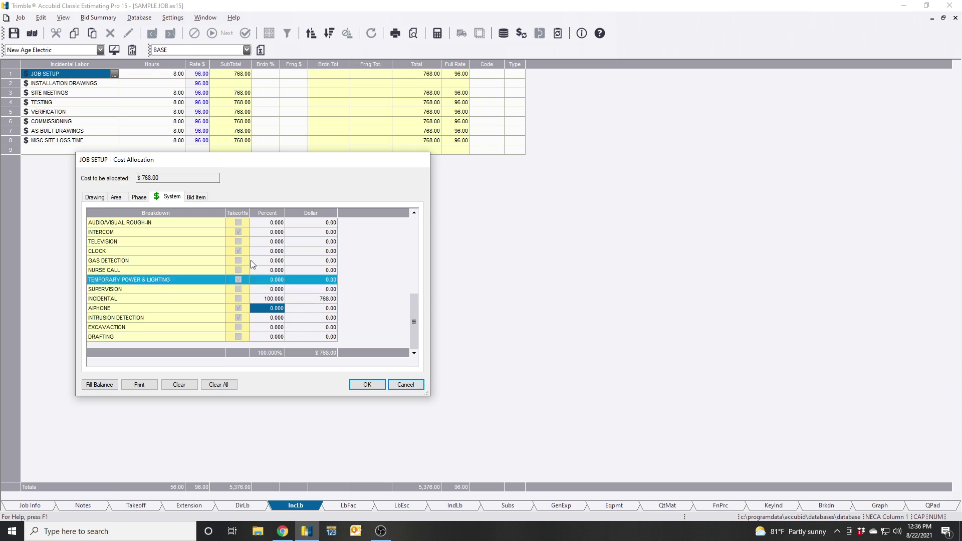
{"action": "left_click", "coordinate": [366, 382]}
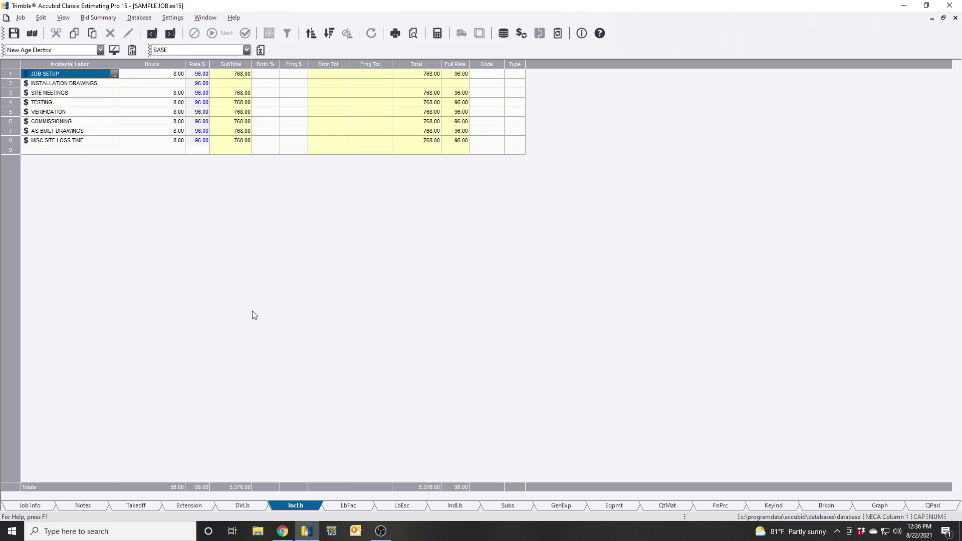
Step through Labor Factoring, Escalation and Indirect Labor to Subcontractors, selecting EXCAVATION (2ND SHIFT).
{"action": "left_click", "coordinate": [365, 508]}
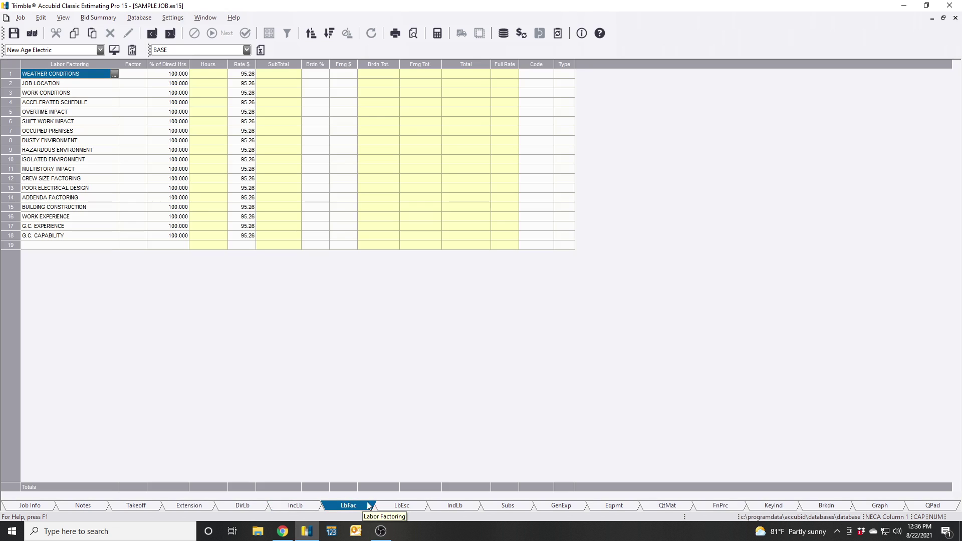
{"action": "left_click", "coordinate": [408, 506]}
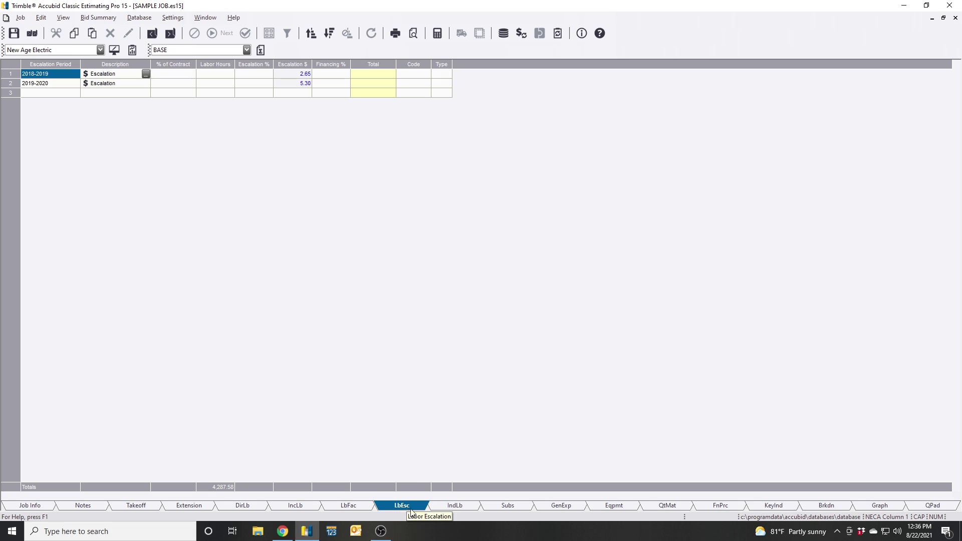
{"action": "left_click", "coordinate": [470, 508]}
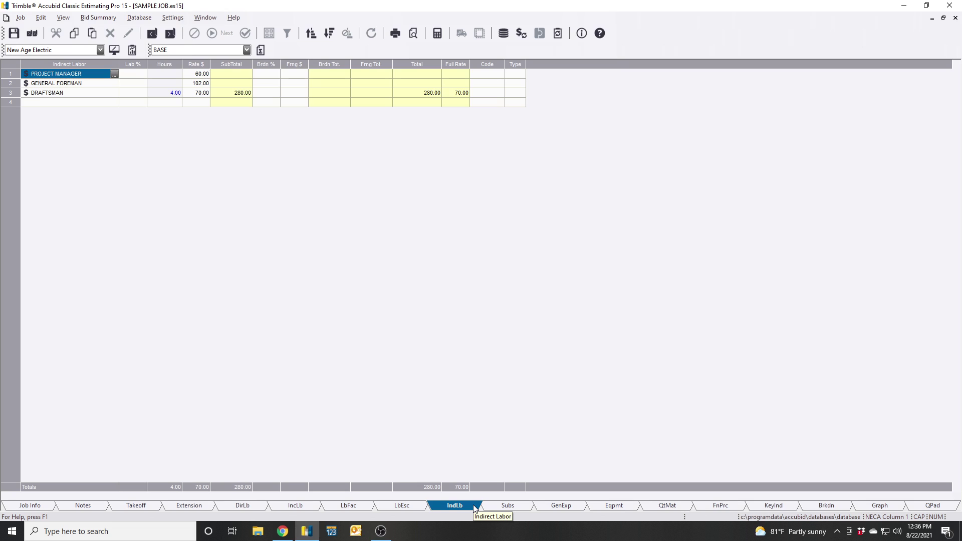
{"action": "left_click", "coordinate": [507, 506]}
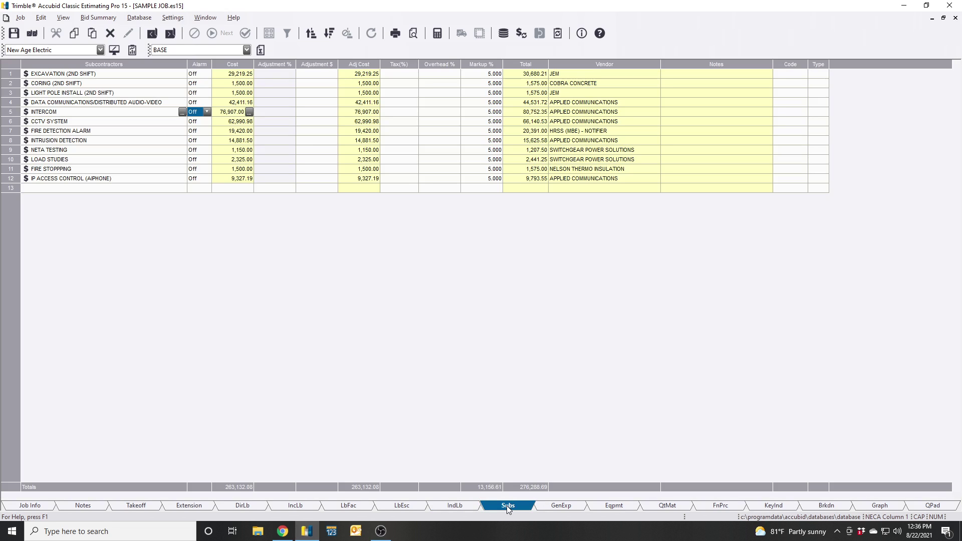
{"action": "left_click", "coordinate": [153, 75]}
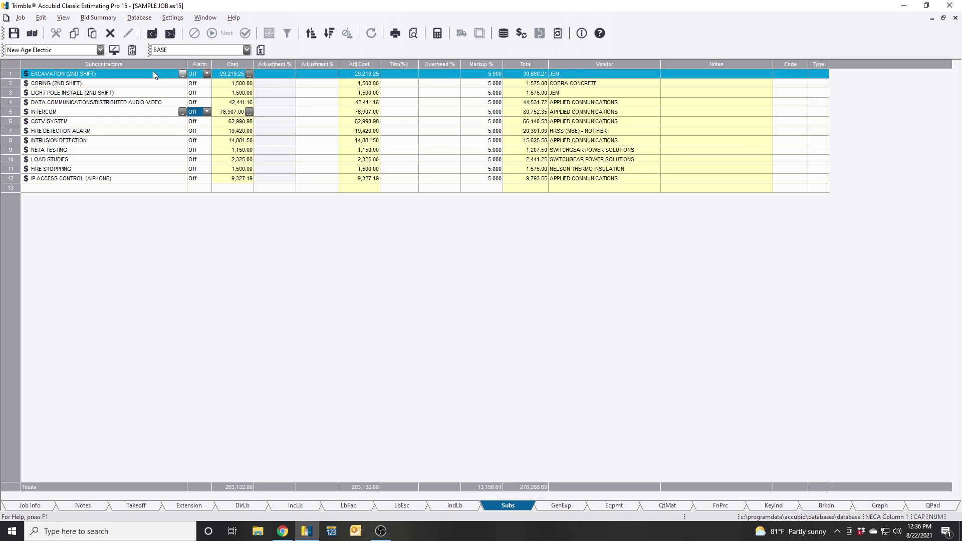
{"action": "left_click", "coordinate": [168, 220]}
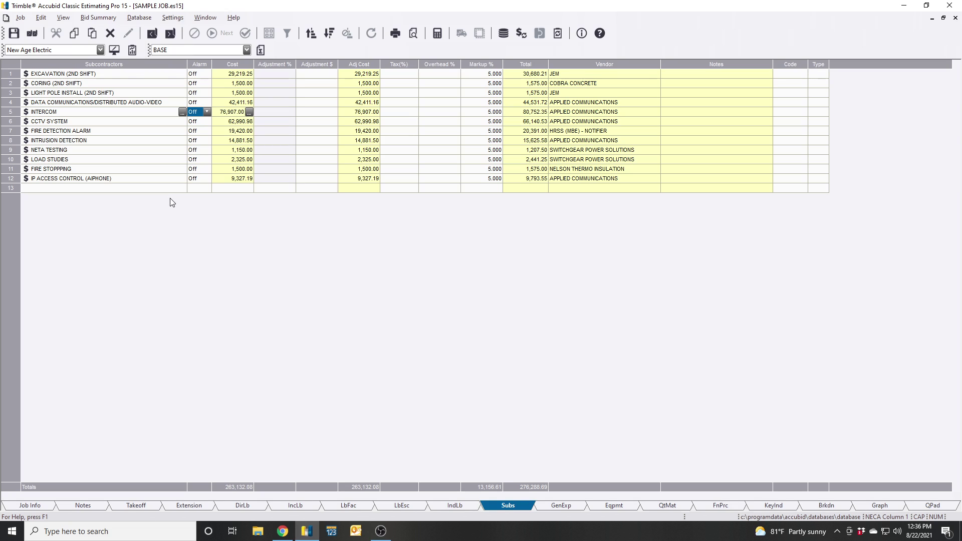
Confirm the excavation subcontract's cost allocation goes 100% to its own system.
{"action": "left_click", "coordinate": [181, 74]}
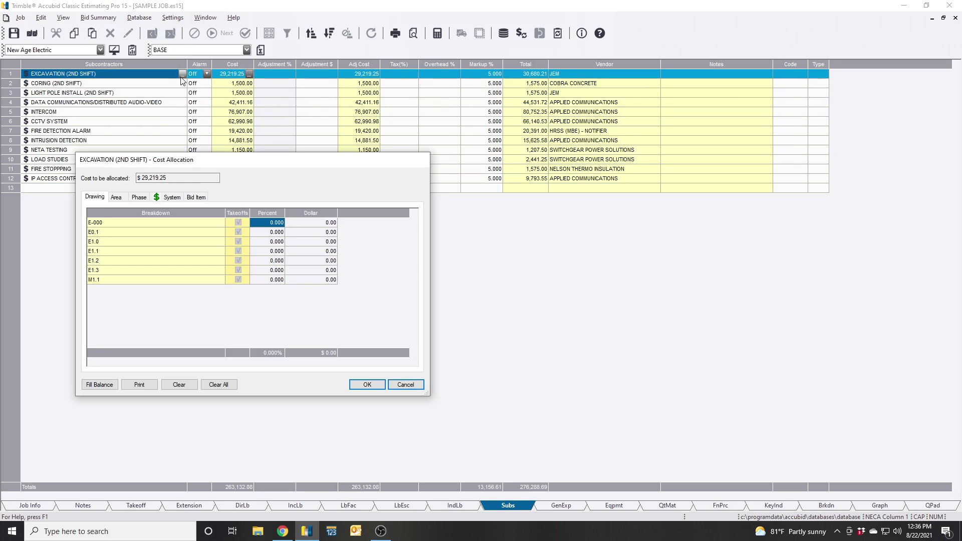
{"action": "left_click", "coordinate": [159, 197]}
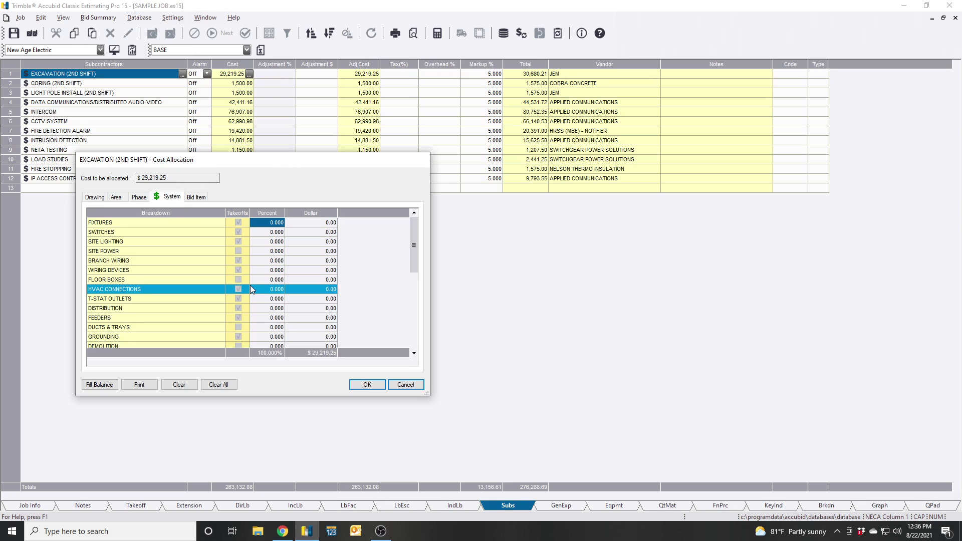
{"action": "scroll", "coordinate": [169, 269], "scroll_direction": "down", "scroll_amount": 10}
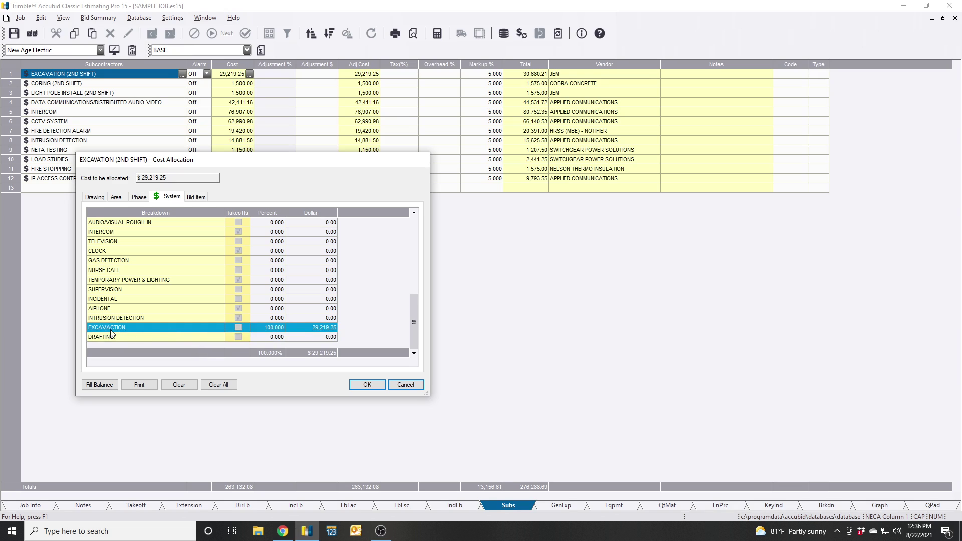
{"action": "left_click", "coordinate": [406, 385]}
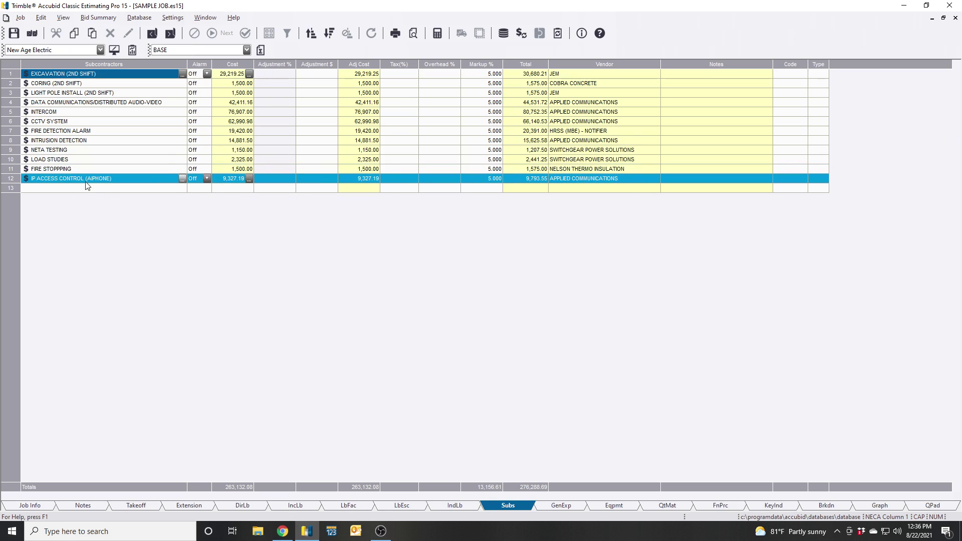
Confirm the IP access control subcontract is fully allocated to AIPHONE, then show General Expenses.
{"action": "left_click", "coordinate": [184, 178]}
{"action": "left_click", "coordinate": [170, 197]}
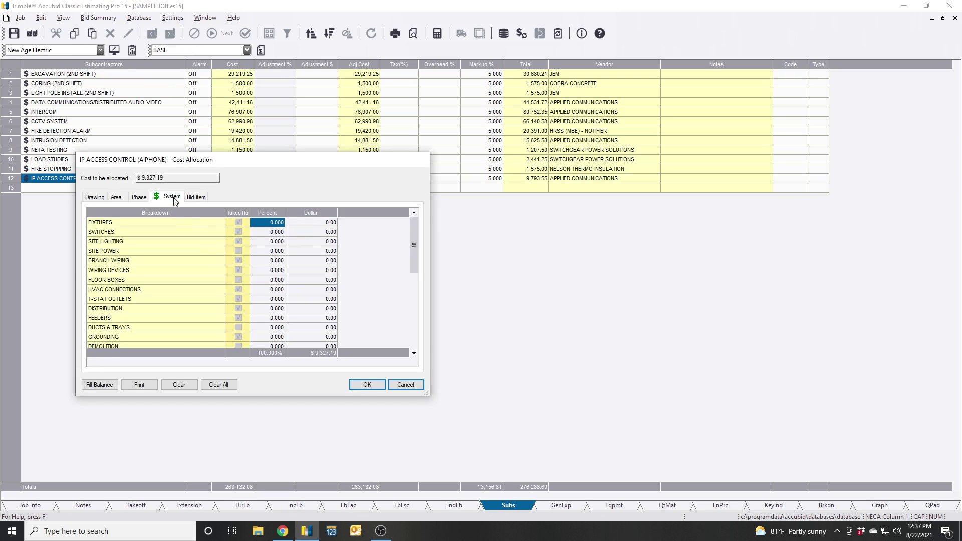
{"action": "scroll", "coordinate": [211, 280], "scroll_direction": "down", "scroll_amount": 5}
{"action": "scroll", "coordinate": [212, 279], "scroll_direction": "down", "scroll_amount": 2}
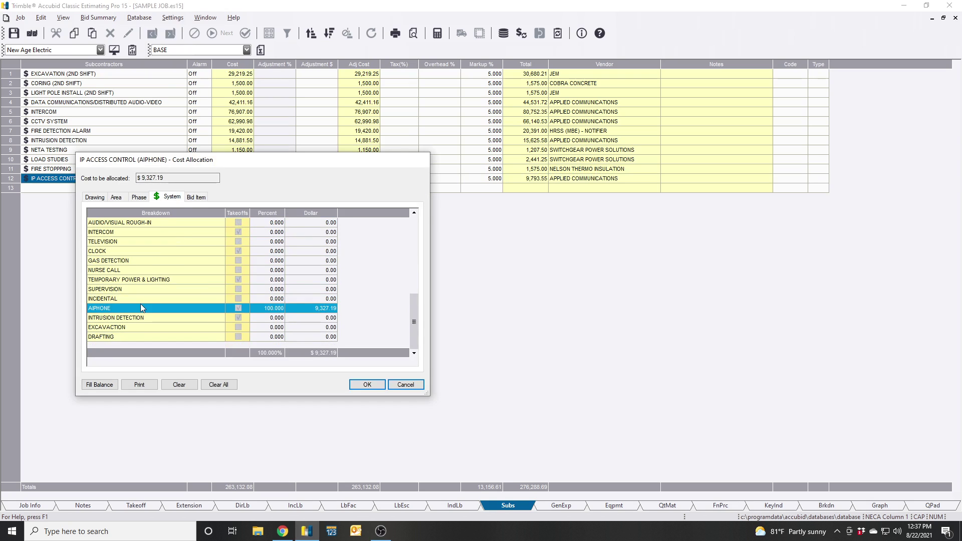
{"action": "left_click", "coordinate": [98, 310]}
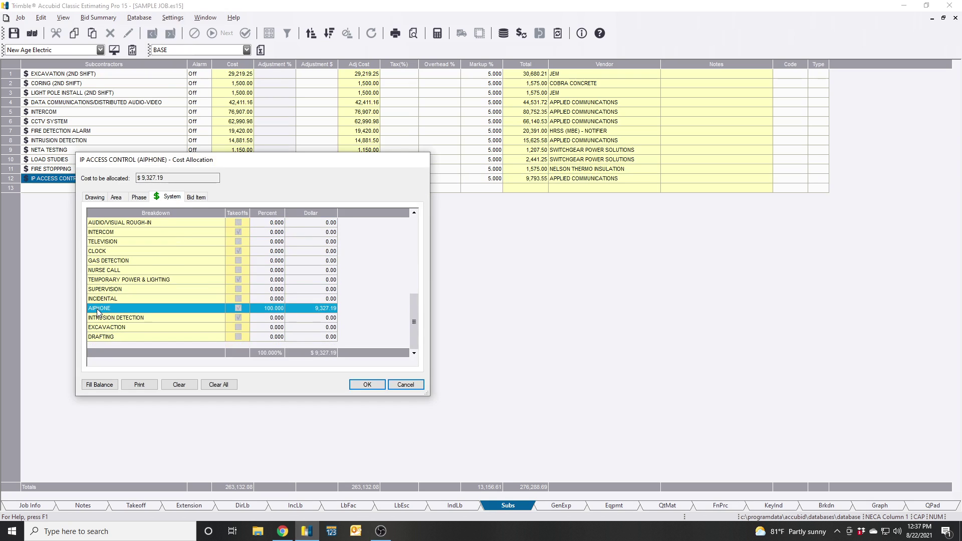
{"action": "left_click", "coordinate": [420, 390]}
{"action": "left_click", "coordinate": [558, 506]}
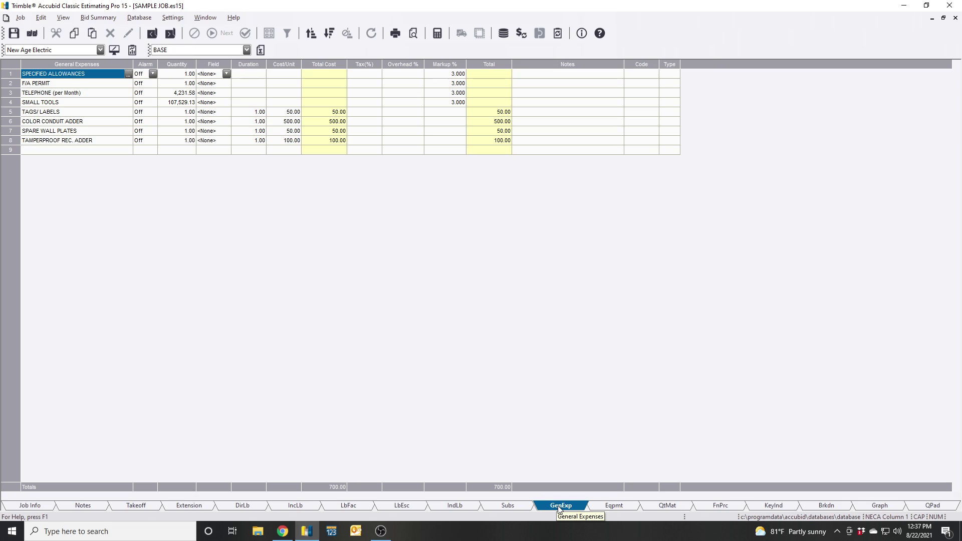
Review Equipment, Quoted Materials and Final Pricing, ending on Key Indicators at 103.37 per area.
{"action": "left_click", "coordinate": [615, 507]}
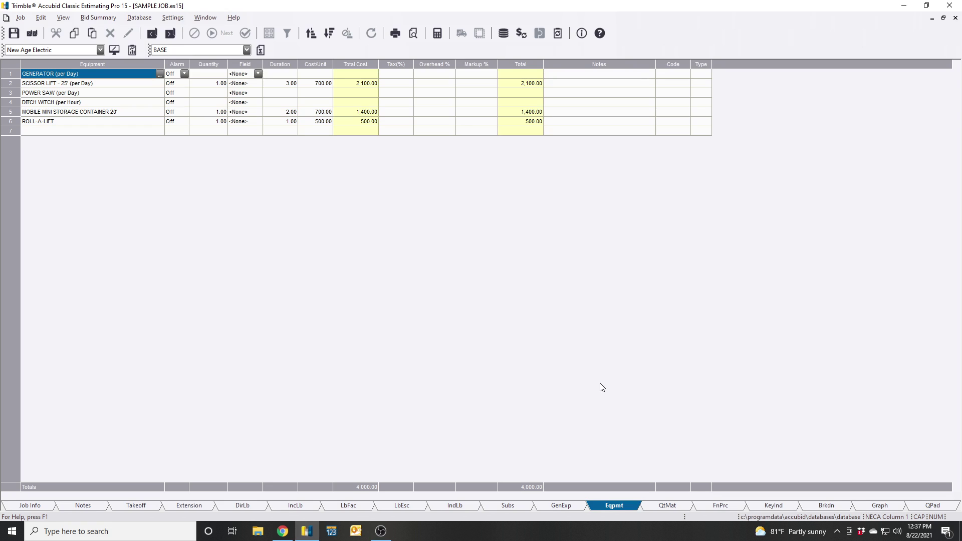
{"action": "left_click", "coordinate": [677, 507]}
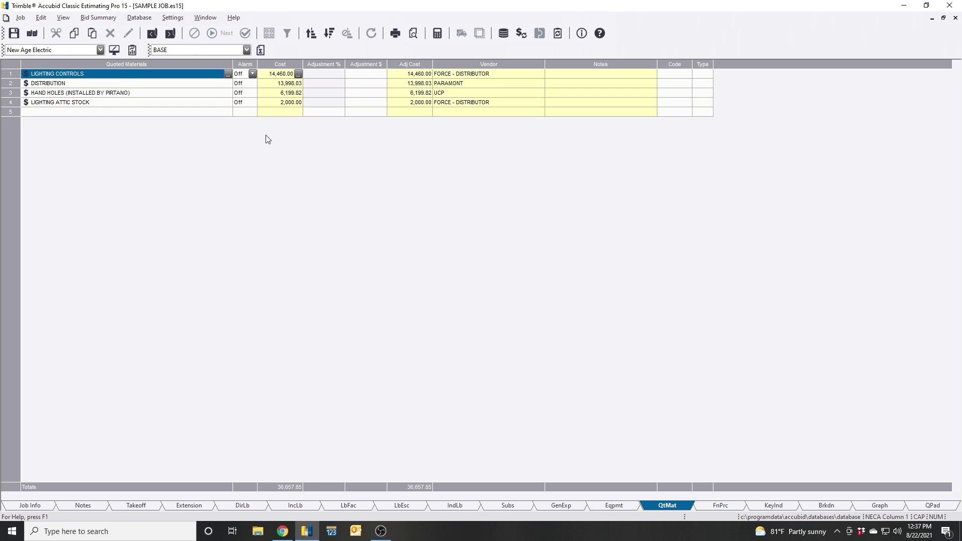
{"action": "left_click", "coordinate": [728, 506]}
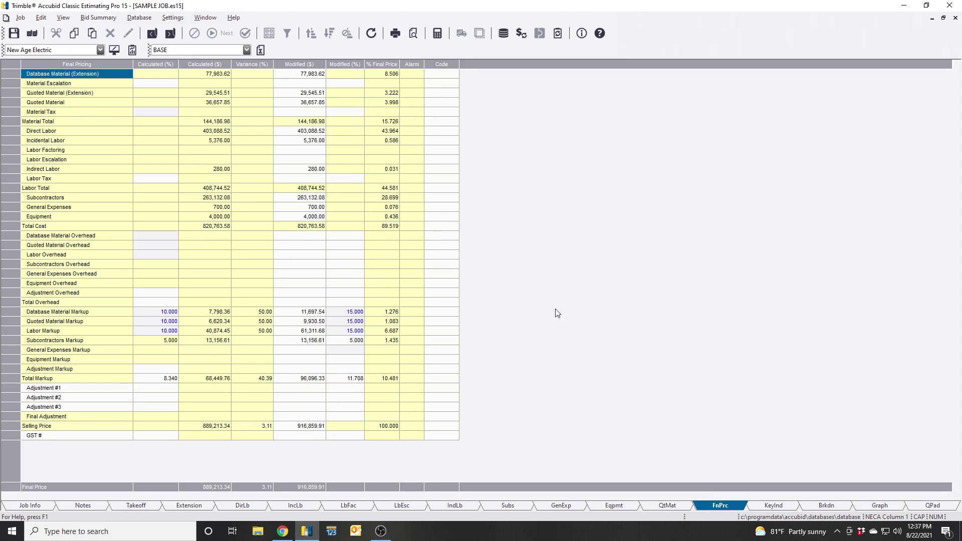
{"action": "left_click", "coordinate": [776, 507]}
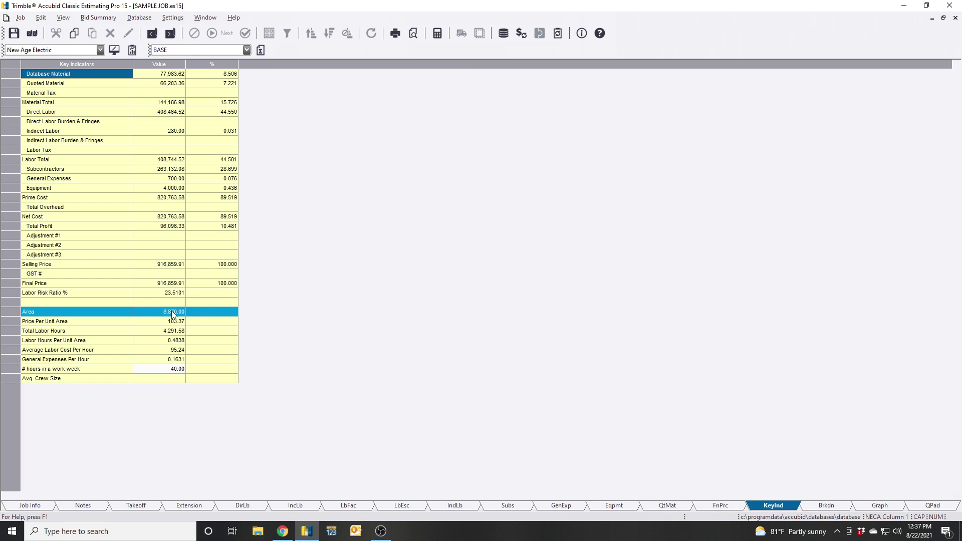
Add a breakdown view grouped by System, prorating unallocated General Expenses across systems.
{"action": "left_click", "coordinate": [834, 509]}
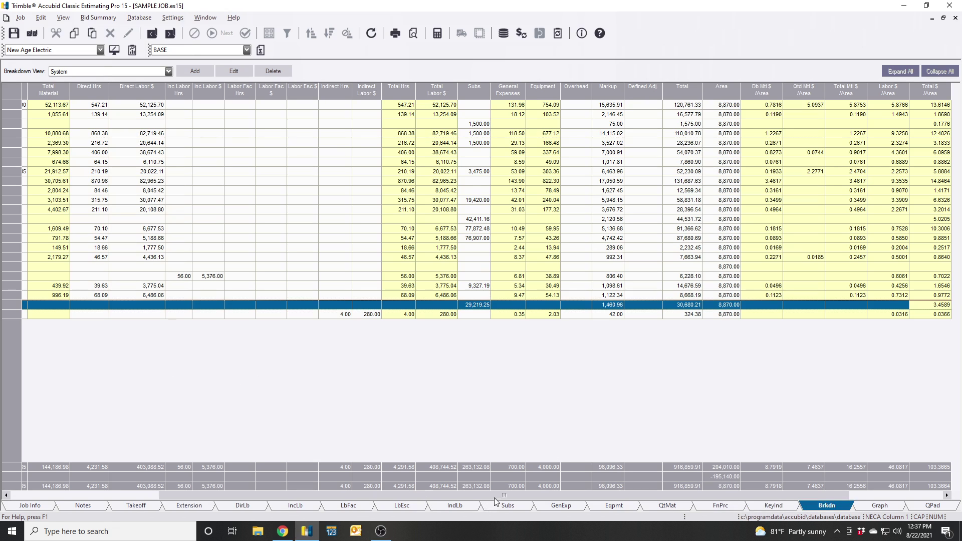
{"action": "scroll", "coordinate": [194, 479], "scroll_direction": "left", "scroll_amount": 5}
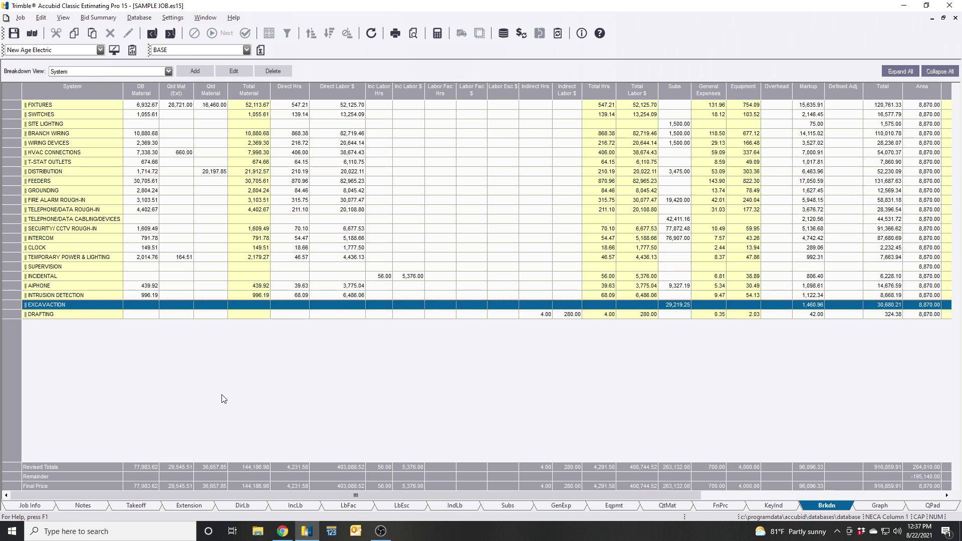
{"action": "left_click", "coordinate": [194, 73]}
{"action": "left_click_drag", "start_coordinate": [481, 143], "coordinate": [226, 133]}
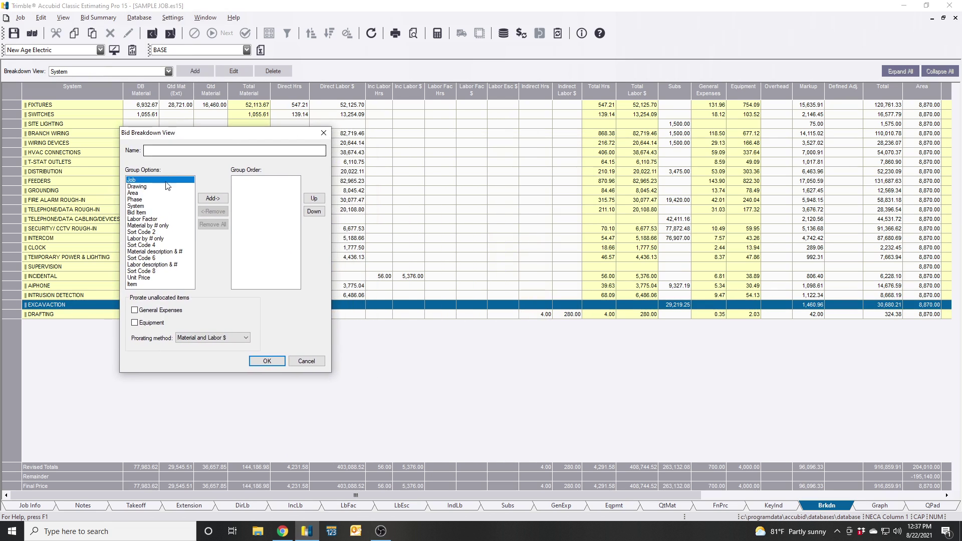
{"action": "left_click", "coordinate": [140, 206]}
{"action": "left_click", "coordinate": [219, 199]}
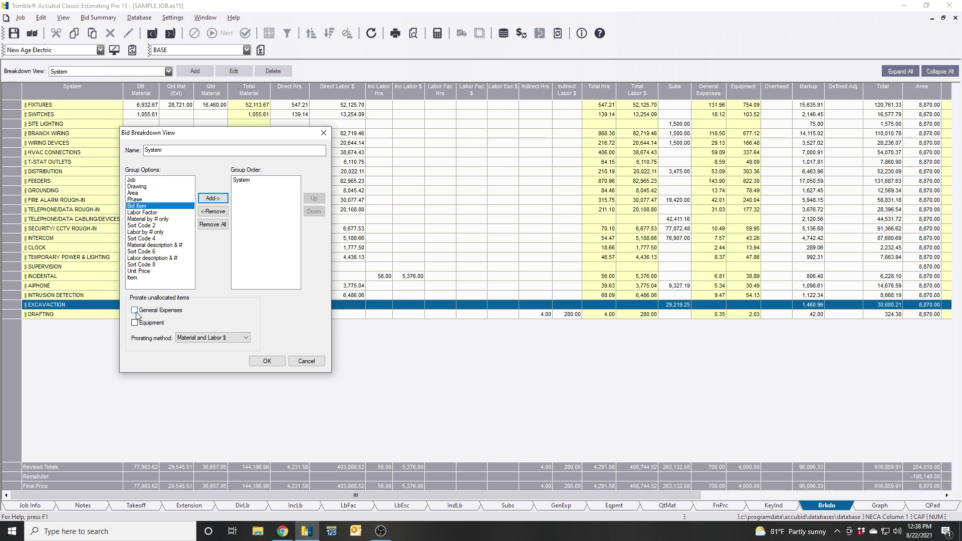
{"action": "left_click", "coordinate": [135, 311]}
{"action": "left_click", "coordinate": [269, 364]}
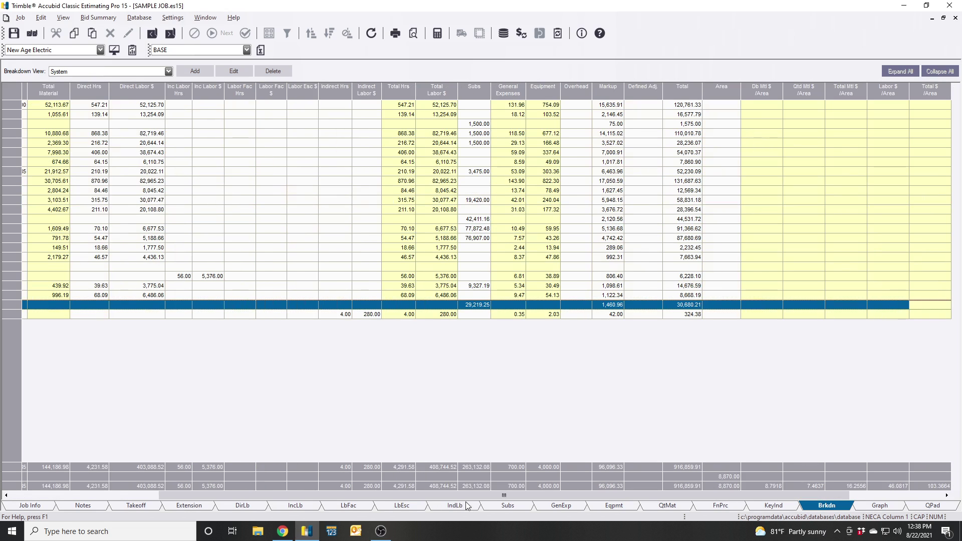
{"action": "left_click_drag", "start_coordinate": [474, 497], "coordinate": [94, 478]}
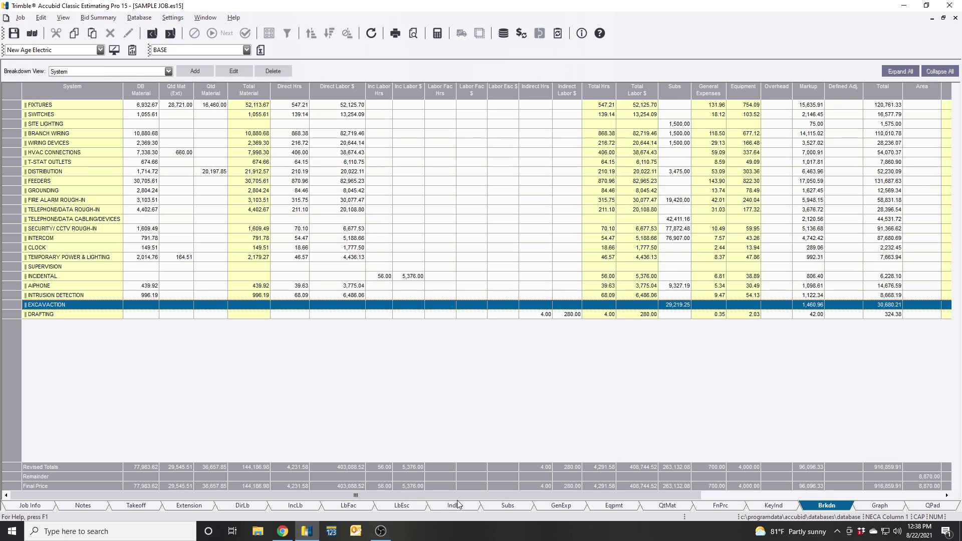
{"action": "left_click_drag", "start_coordinate": [487, 495], "coordinate": [414, 495]}
{"action": "left_click_drag", "start_coordinate": [418, 495], "coordinate": [653, 498]}
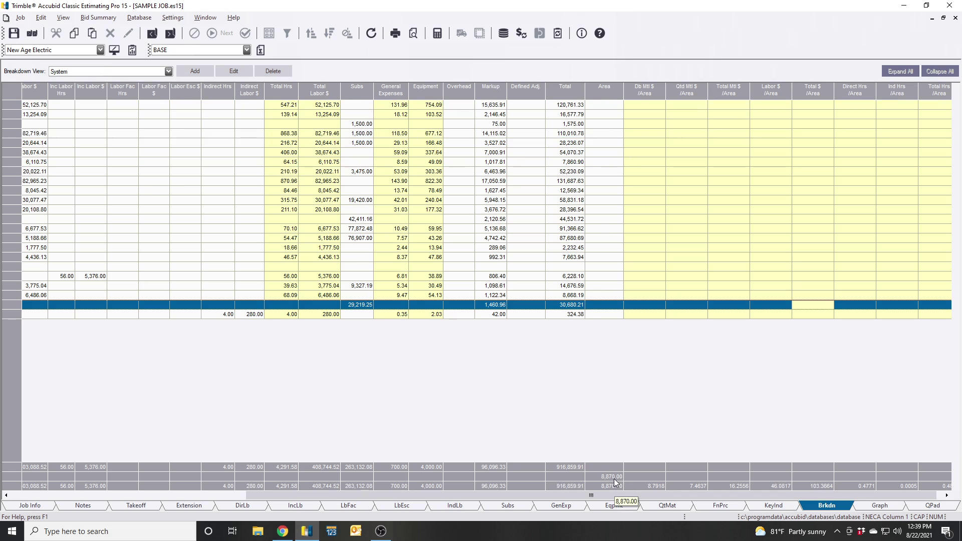
Enter 8870 as the first system's area and paste it into the second system.
{"action": "left_click", "coordinate": [614, 108]}
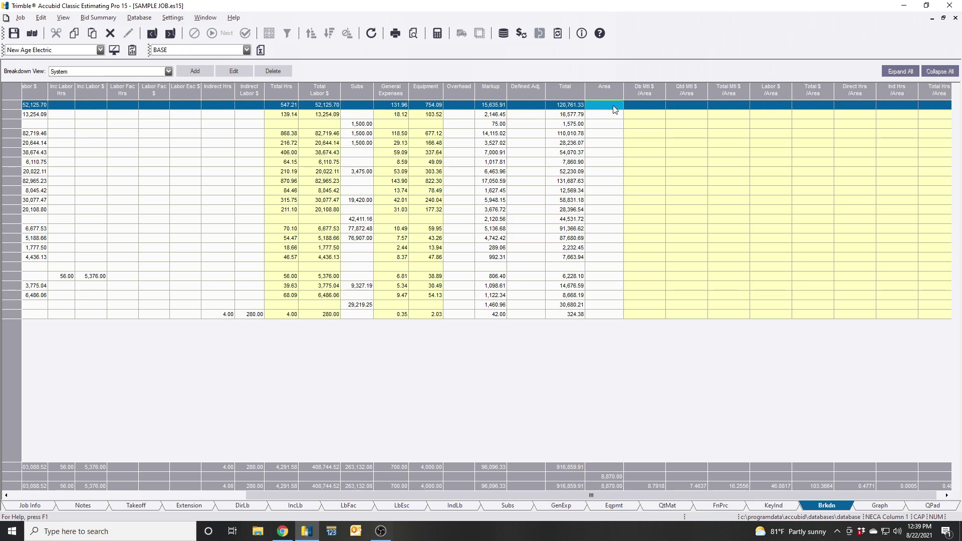
{"action": "type", "text": "88"}
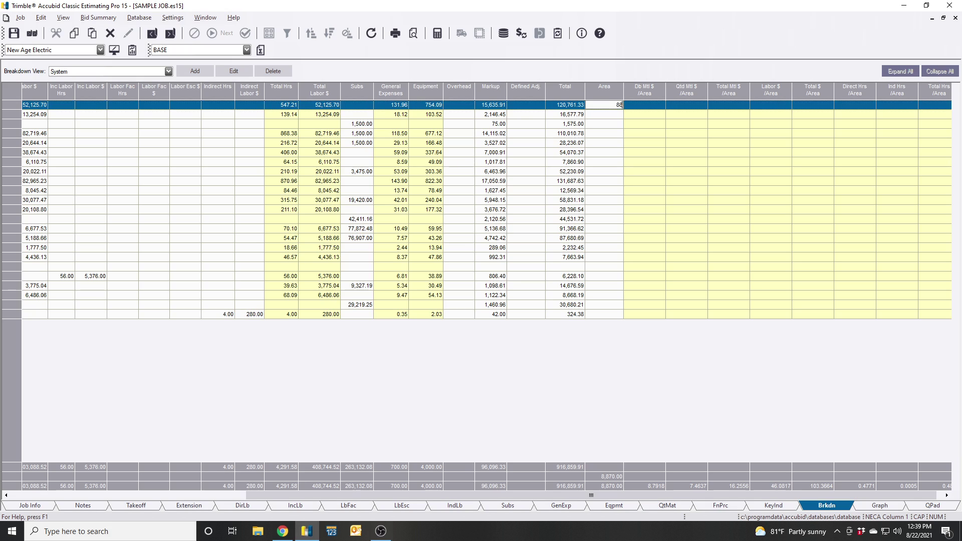
{"action": "type", "text": "70"}
{"action": "key", "text": "Return"}
{"action": "left_click", "coordinate": [614, 107]}
{"action": "key", "text": "ctrl+c"}
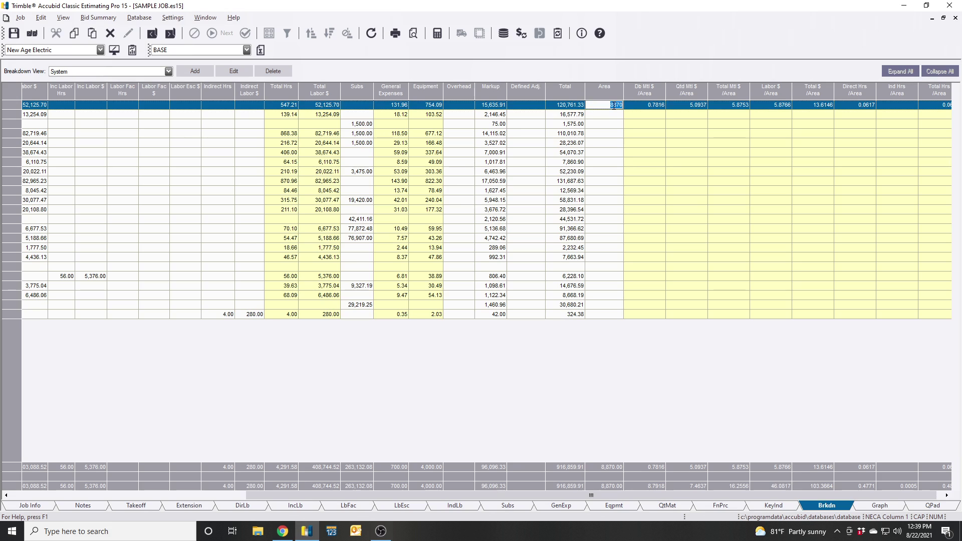
{"action": "left_click", "coordinate": [618, 116]}
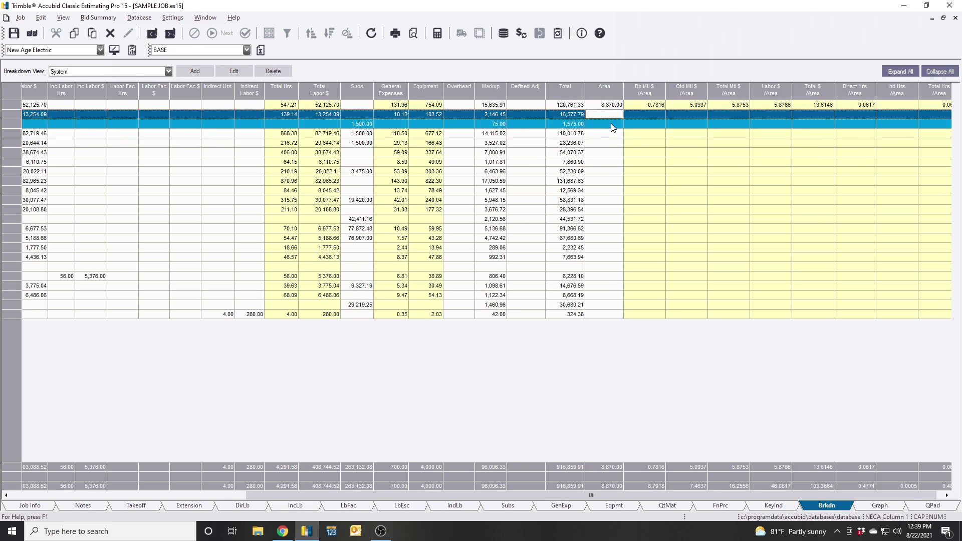
{"action": "key", "text": "ctrl+v"}
{"action": "left_click_drag", "start_coordinate": [587, 114], "coordinate": [645, 114]}
{"action": "key", "text": "ctrl+v"}
Paste the 8,870 area into each following system row down to INTRUSION DETECTION.
{"action": "left_click", "coordinate": [612, 125]}
{"action": "key", "text": "ctrl+v"}
{"action": "left_click", "coordinate": [613, 133]}
{"action": "key", "text": "ctrl+v"}
{"action": "left_click", "coordinate": [608, 143]}
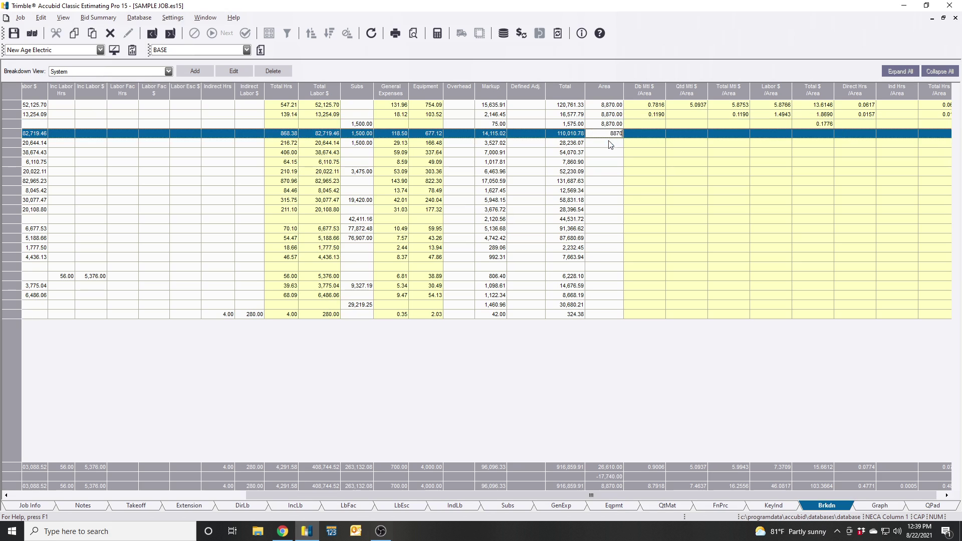
{"action": "key", "text": "ctrl+v"}
{"action": "left_click", "coordinate": [613, 162]}
{"action": "key", "text": "ctrl+v"}
{"action": "left_click", "coordinate": [612, 171]}
{"action": "key", "text": "ctrl+v"}
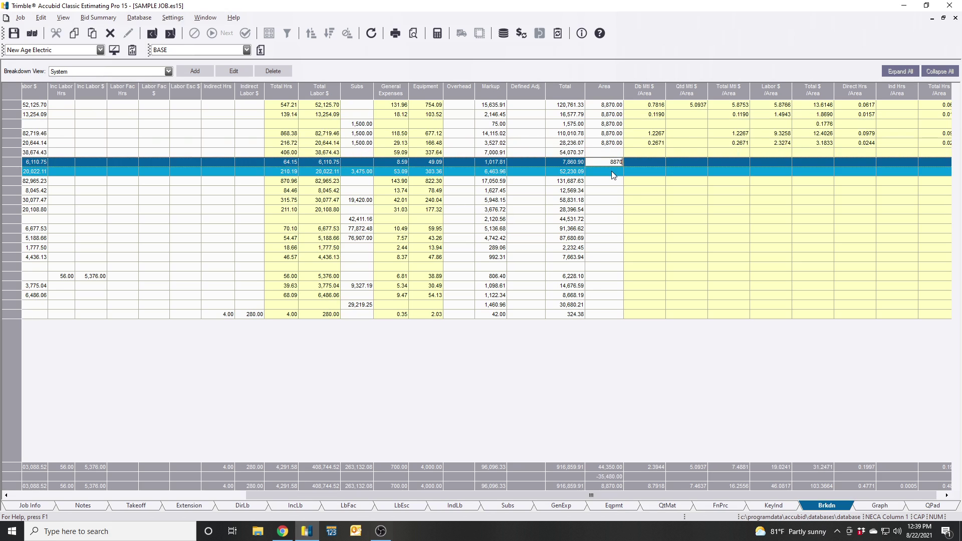
{"action": "left_click", "coordinate": [611, 181]}
{"action": "key", "text": "ctrl+v"}
{"action": "left_click", "coordinate": [610, 190]}
{"action": "key", "text": "ctrl+v"}
{"action": "left_click", "coordinate": [609, 200]}
{"action": "key", "text": "ctrl+v"}
{"action": "left_click", "coordinate": [611, 209]}
{"action": "key", "text": "ctrl+v"}
{"action": "left_click", "coordinate": [611, 221]}
{"action": "key", "text": "ctrl+v"}
{"action": "left_click", "coordinate": [610, 228]}
{"action": "key", "text": "ctrl+v"}
{"action": "left_click", "coordinate": [609, 238]}
{"action": "key", "text": "ctrl+v"}
{"action": "left_click", "coordinate": [609, 247]}
{"action": "key", "text": "ctrl+v"}
{"action": "left_click", "coordinate": [610, 257]}
{"action": "key", "text": "ctrl+v"}
{"action": "left_click", "coordinate": [611, 267]}
{"action": "key", "text": "ctrl+v"}
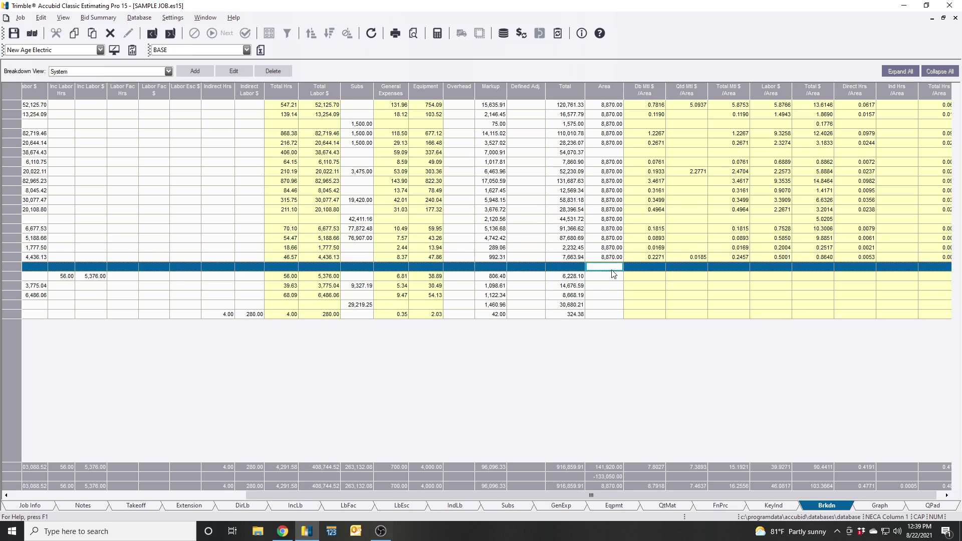
{"action": "left_click", "coordinate": [609, 276]}
{"action": "key", "text": "ctrl+v"}
{"action": "left_click", "coordinate": [609, 286]}
{"action": "key", "text": "ctrl+v"}
{"action": "left_click", "coordinate": [610, 295]}
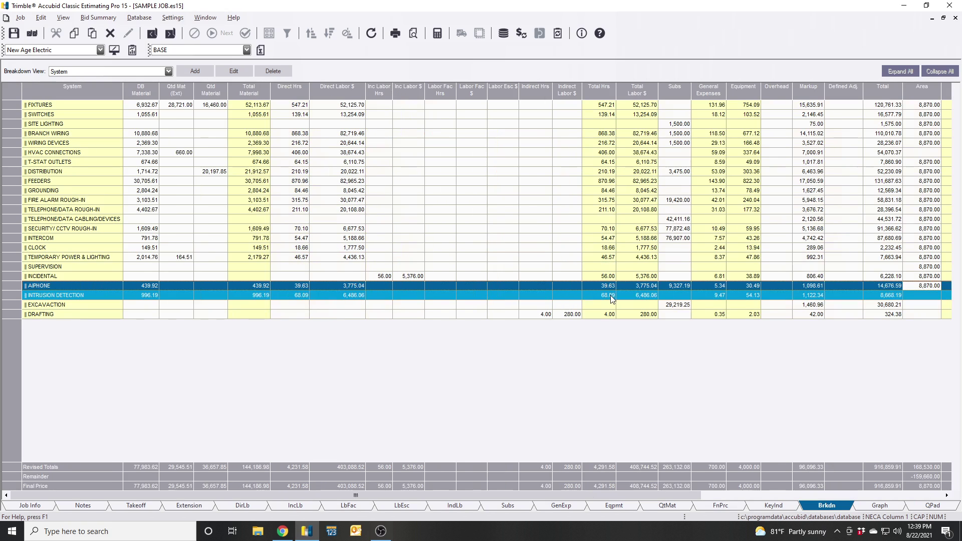
Fill 8,870 into the bottom systems and the missed HVAC CONNECTIONS row.
{"action": "left_click", "coordinate": [564, 495]}
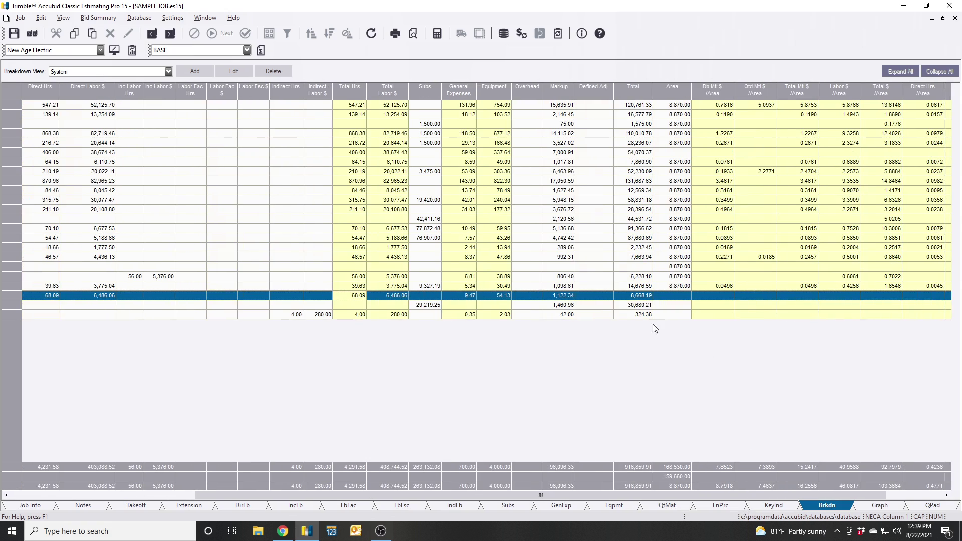
{"action": "key", "text": "ctrl+v"}
{"action": "left_click", "coordinate": [677, 304]}
{"action": "key", "text": "ctrl+v"}
{"action": "left_click", "coordinate": [677, 314]}
{"action": "key", "text": "ctrl+v"}
{"action": "left_click", "coordinate": [673, 152]}
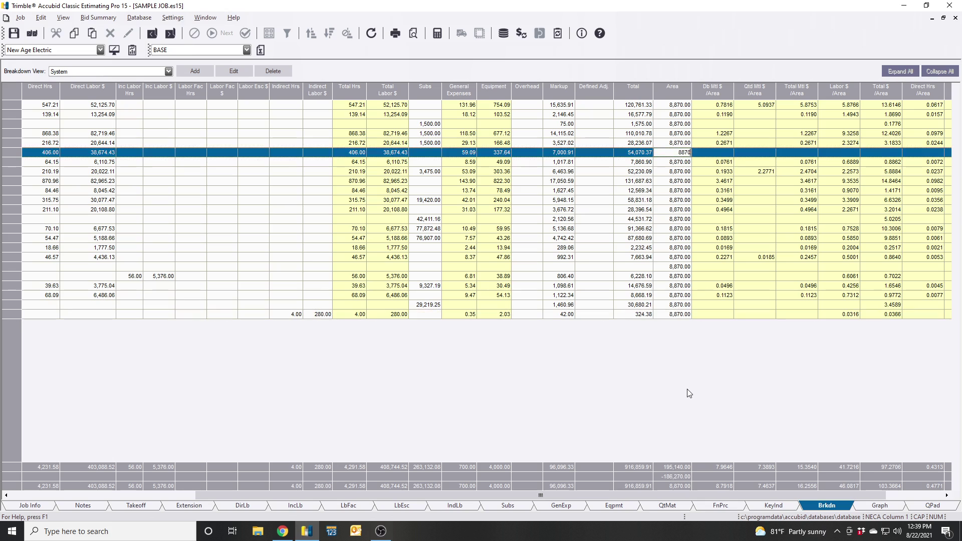
{"action": "key", "text": "ctrl+v"}
{"action": "left_click_drag", "start_coordinate": [499, 495], "coordinate": [555, 495]}
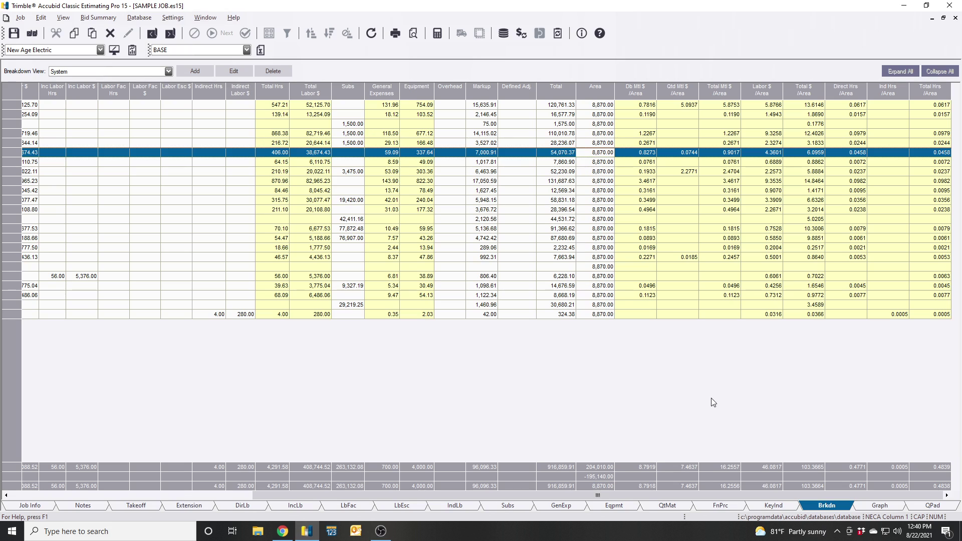
{"action": "left_click", "coordinate": [808, 104]}
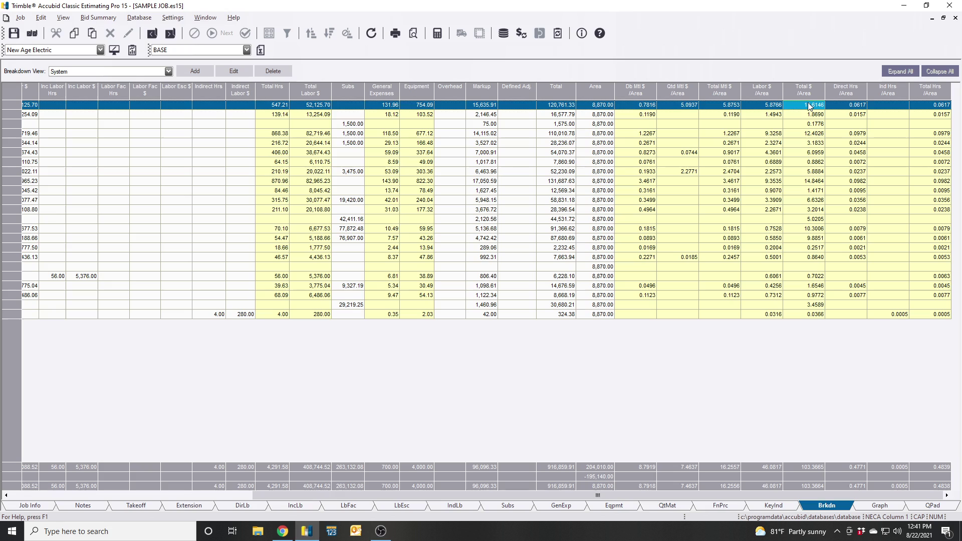
{"action": "left_click", "coordinate": [768, 104]}
{"action": "key", "text": "Left"}
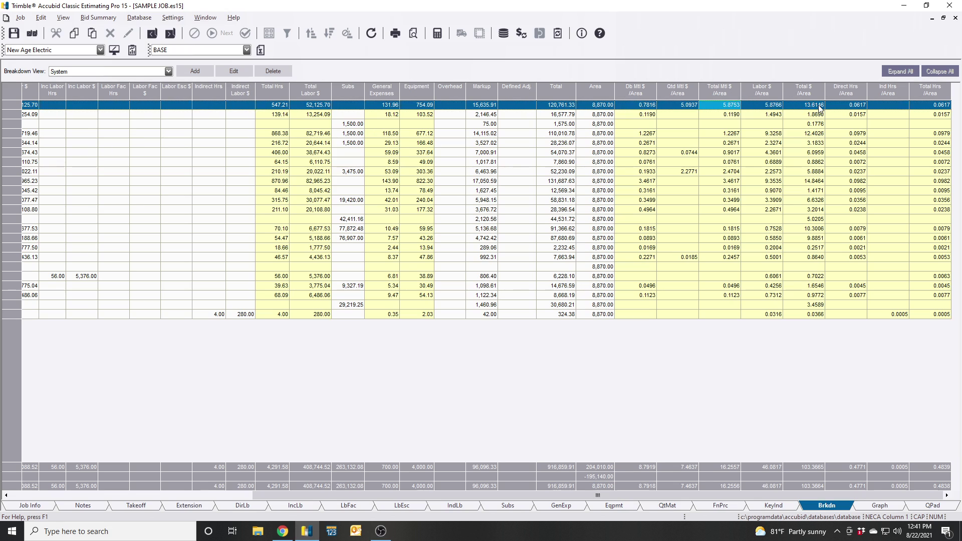
{"action": "left_click", "coordinate": [820, 106]}
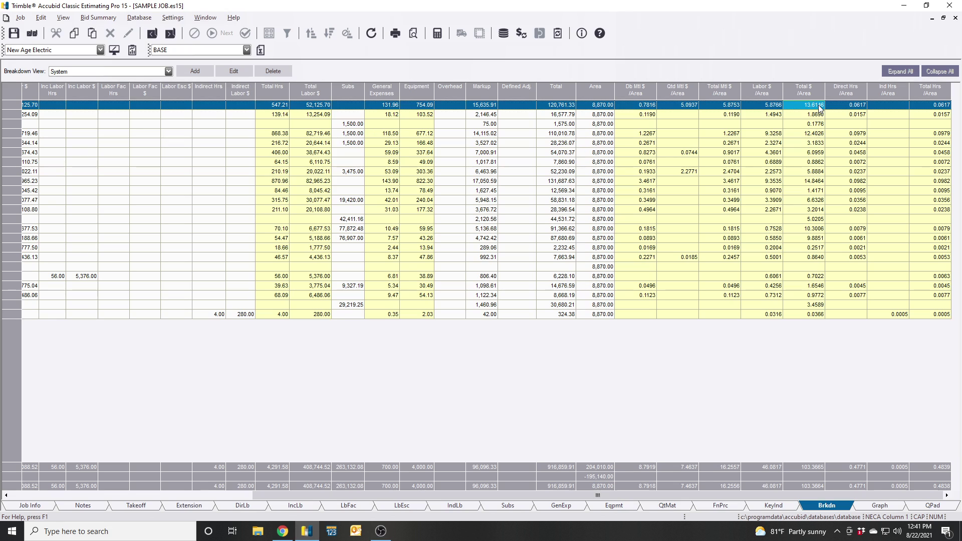
{"action": "left_click_drag", "start_coordinate": [820, 106], "coordinate": [814, 143]}
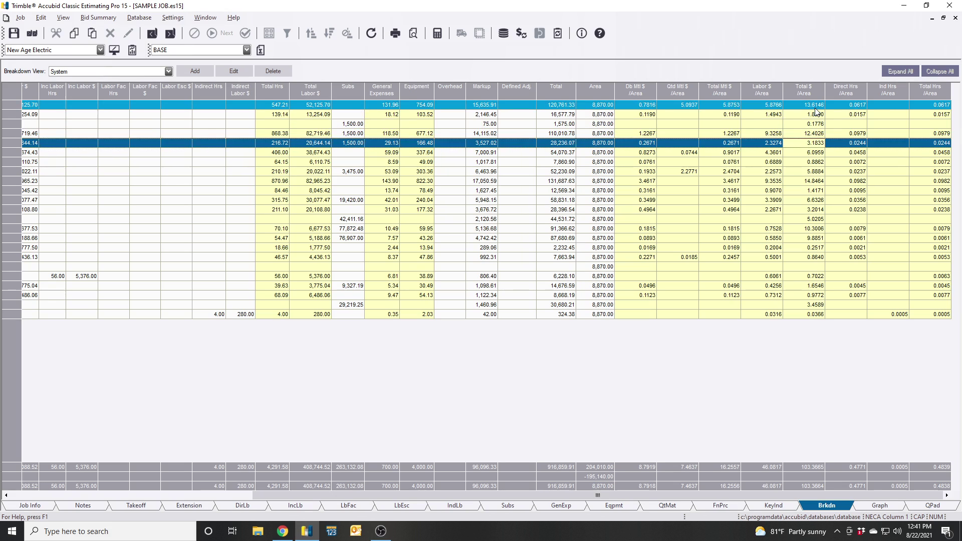
{"action": "left_click", "coordinate": [815, 106]}
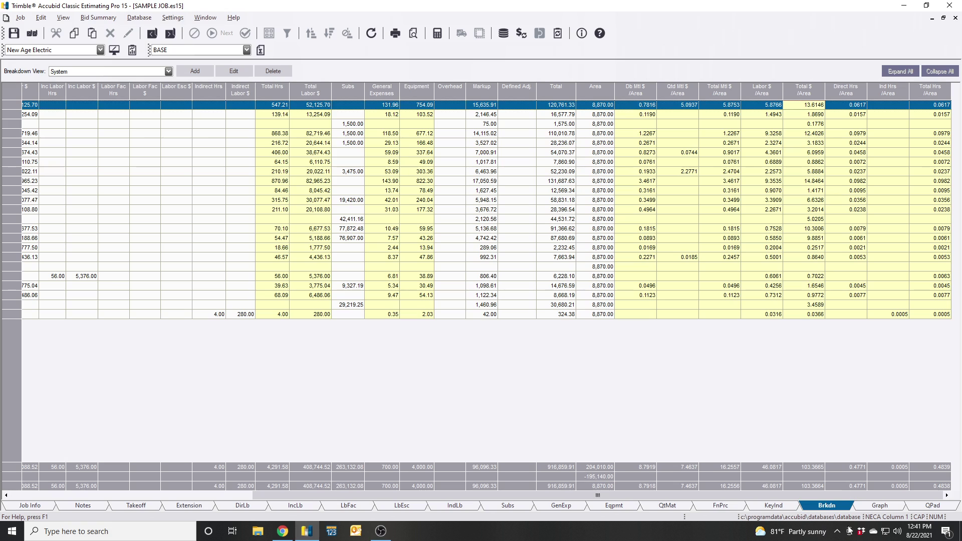
{"action": "left_click_drag", "start_coordinate": [841, 495], "coordinate": [530, 505]}
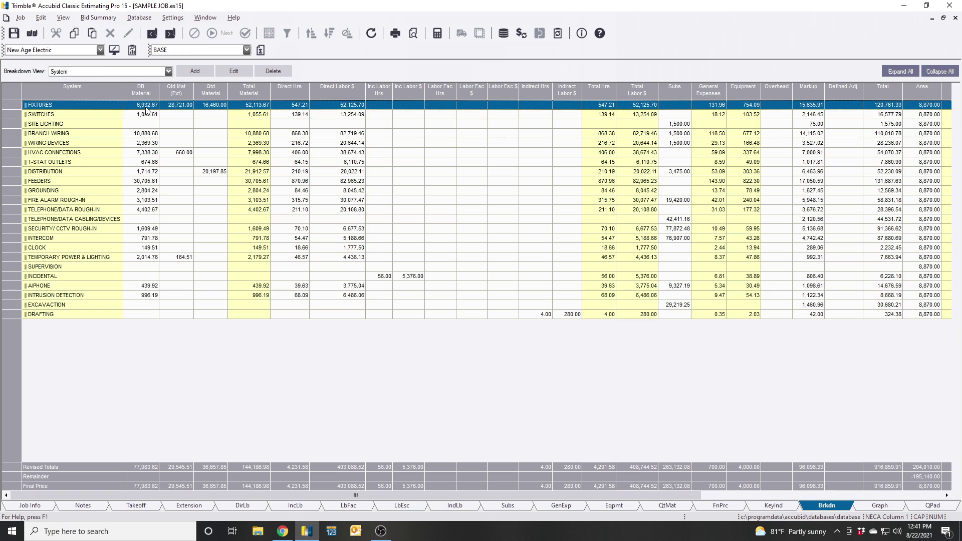
Check FIXTURES costs: quoted material 28,721.00/16,460.00, total material 52,113.67, direct labor 52,125.70.
{"action": "left_click", "coordinate": [190, 108]}
{"action": "left_click", "coordinate": [217, 107]}
{"action": "key", "text": "Left"}
{"action": "key", "text": "Right"}
{"action": "left_click", "coordinate": [261, 108]}
{"action": "left_click", "coordinate": [364, 107]}
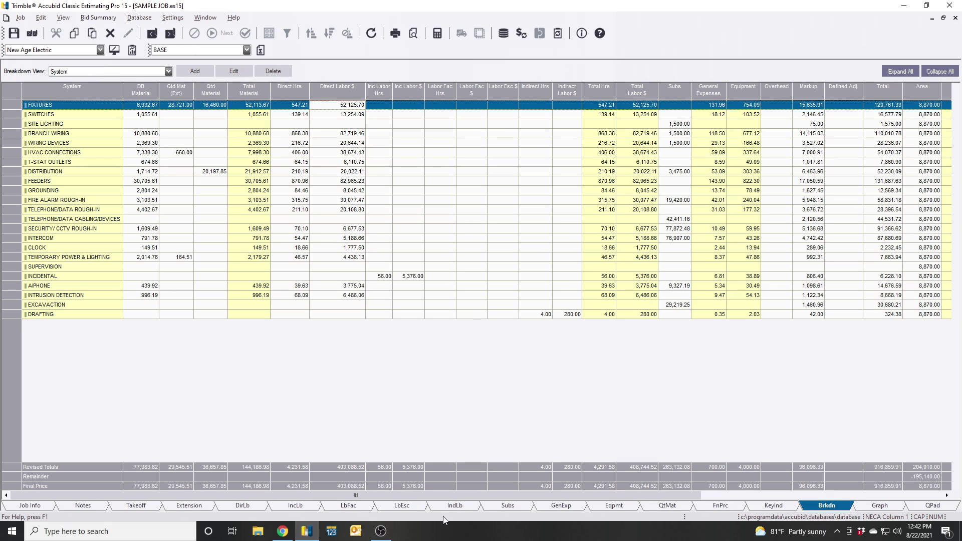
Select the BRANCH WIRING row and switch to the empty Extension sheet.
{"action": "left_click_drag", "start_coordinate": [401, 496], "coordinate": [644, 496]}
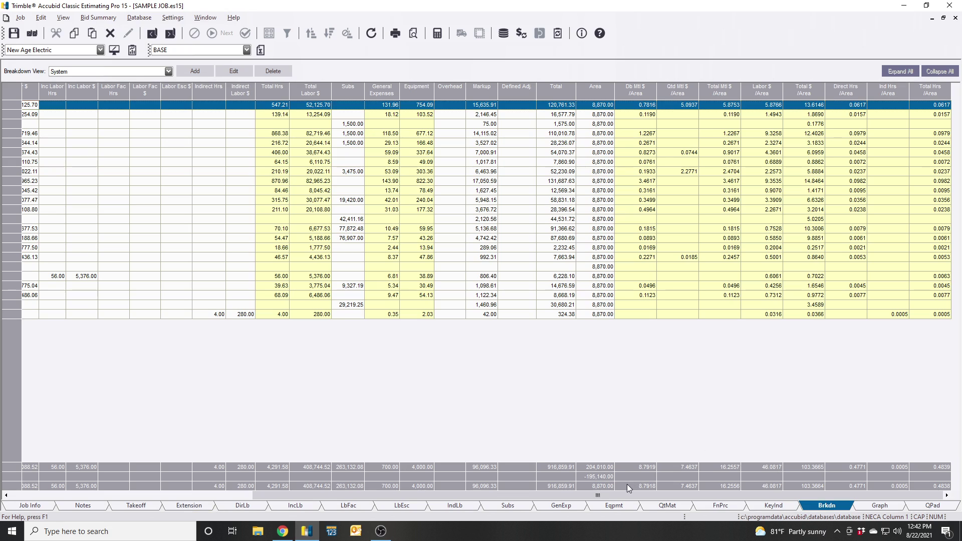
{"action": "left_click_drag", "start_coordinate": [621, 495], "coordinate": [226, 459]}
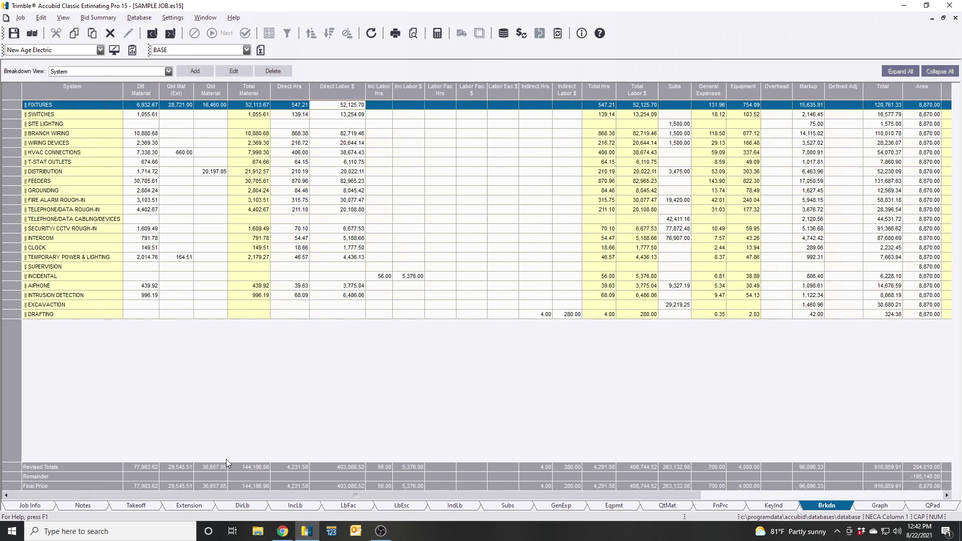
{"action": "left_click", "coordinate": [67, 133]}
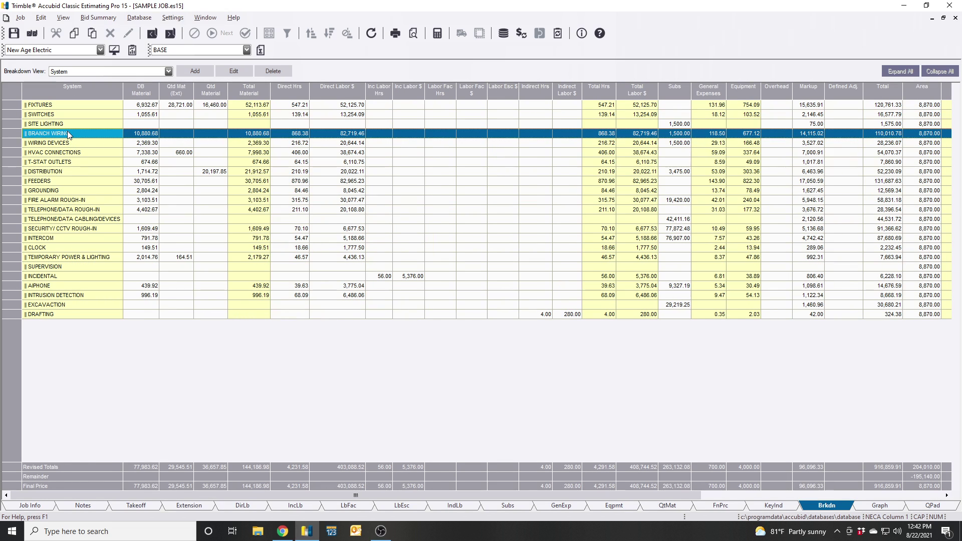
{"action": "left_click", "coordinate": [196, 506]}
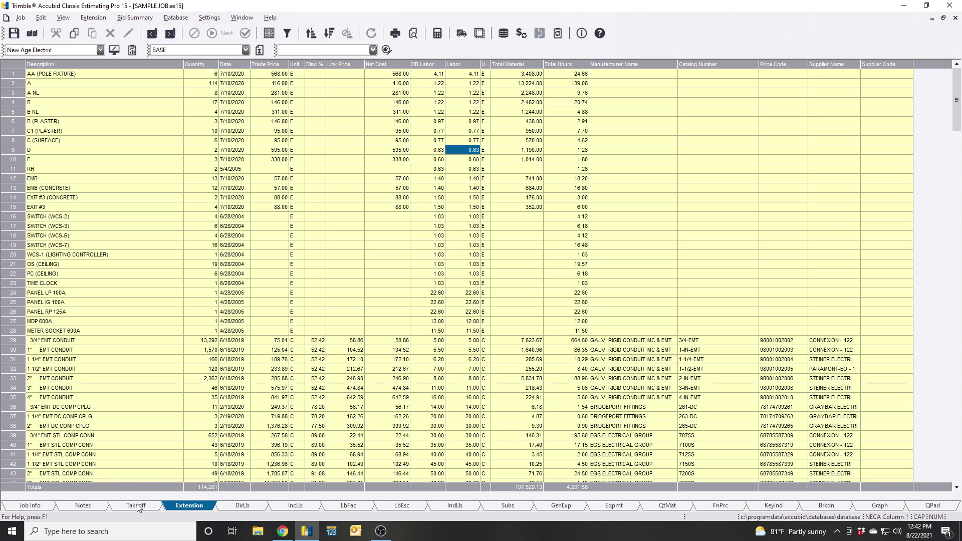
Filter the Takeoff sheet to BRANCH WIRING and inspect the 3/4" EMT CONDUIT takeoff.
{"action": "left_click", "coordinate": [136, 506]}
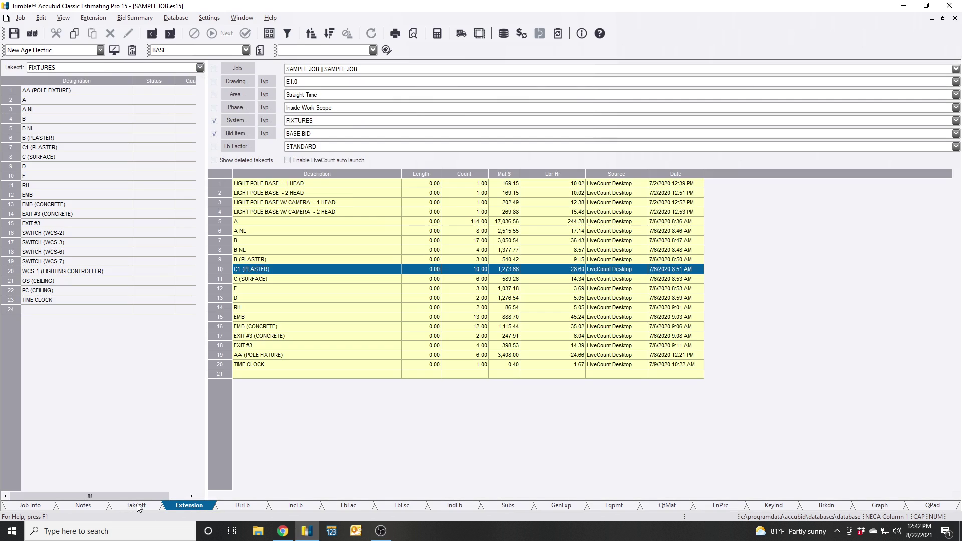
{"action": "left_click", "coordinate": [312, 122]}
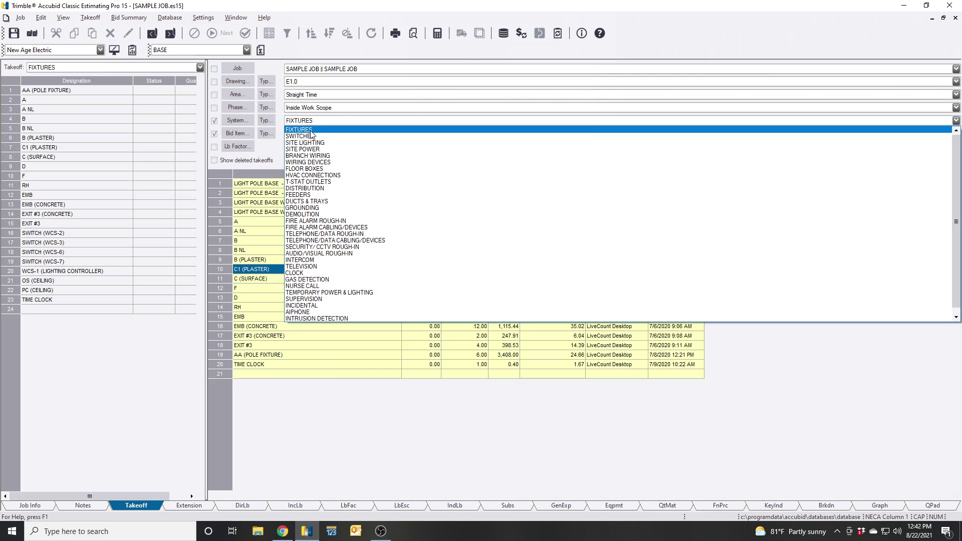
{"action": "left_click", "coordinate": [311, 156]}
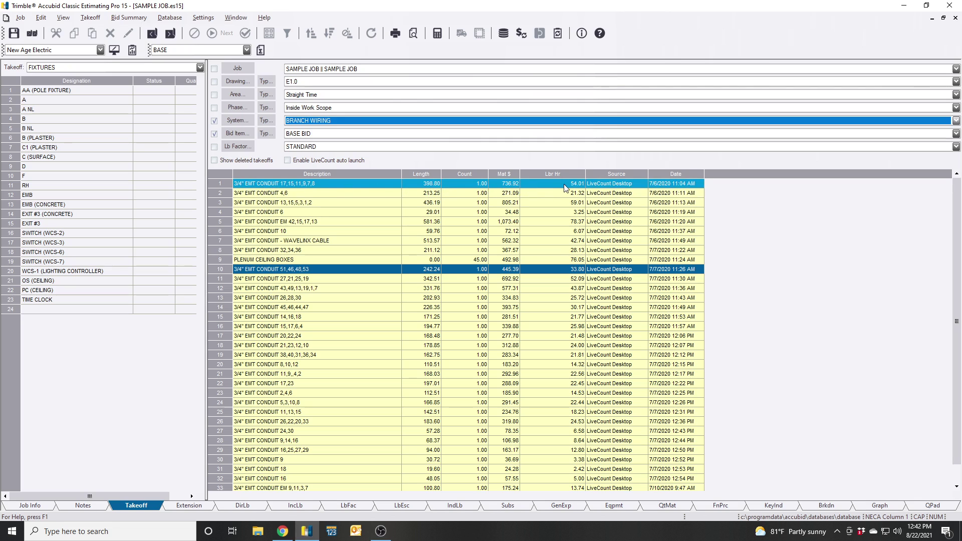
{"action": "double_click", "coordinate": [325, 186]}
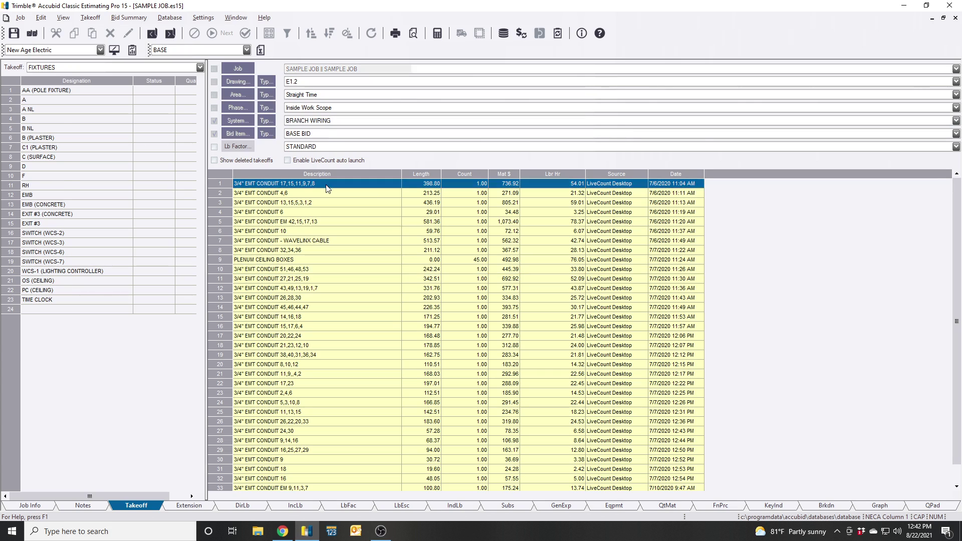
{"action": "double_click", "coordinate": [272, 190]}
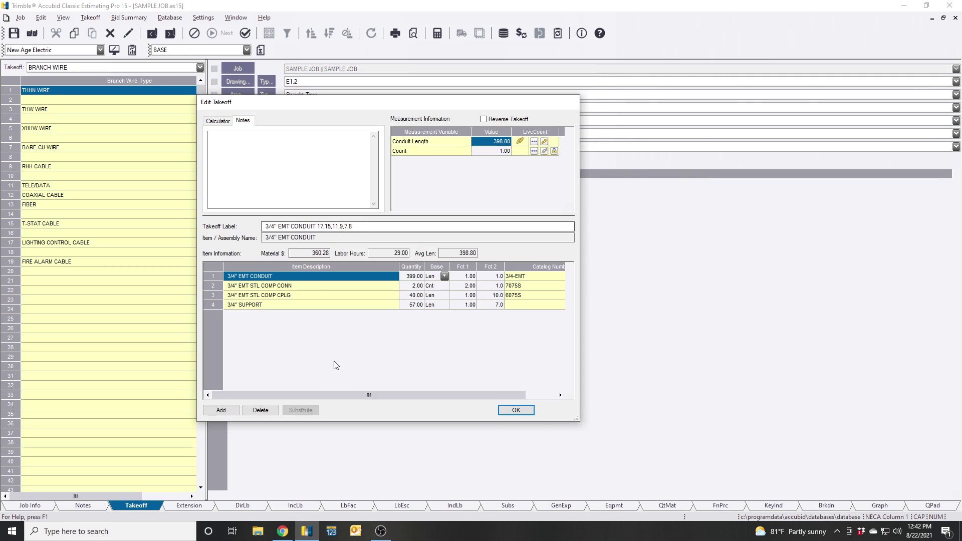
{"action": "left_click", "coordinate": [512, 409]}
Change the #12 THHN SOLID wire takeoff to 7 conductors and return to the takeoff list.
{"action": "left_click", "coordinate": [292, 235]}
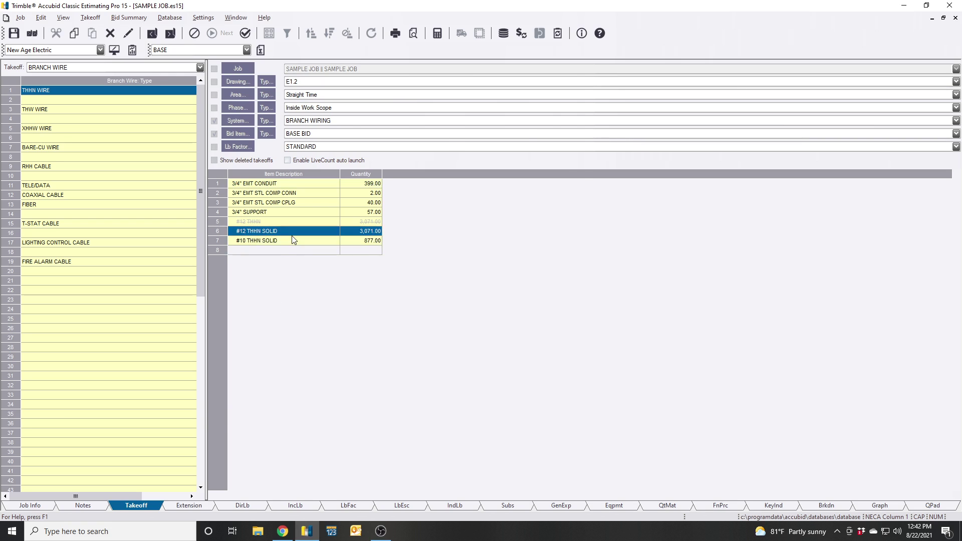
{"action": "double_click", "coordinate": [291, 235]}
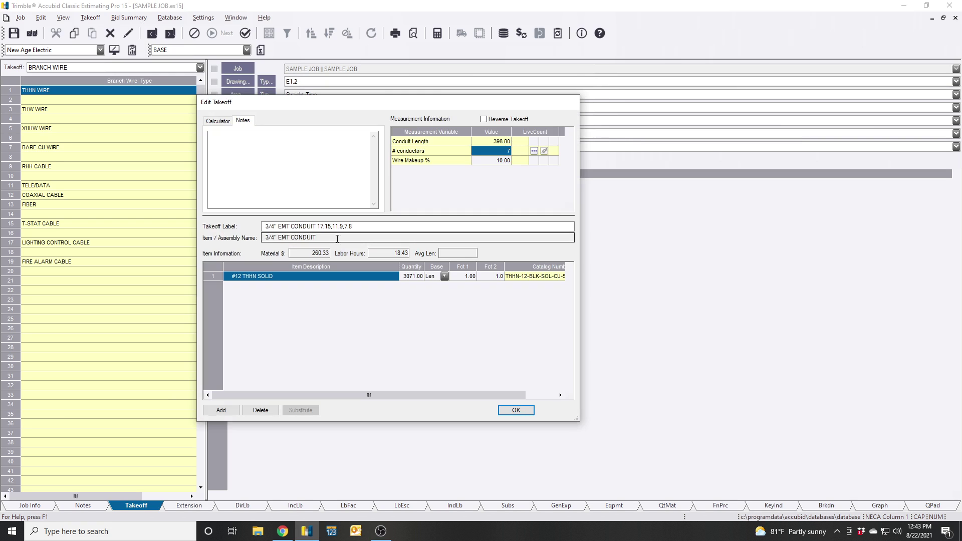
{"action": "left_click", "coordinate": [504, 151]}
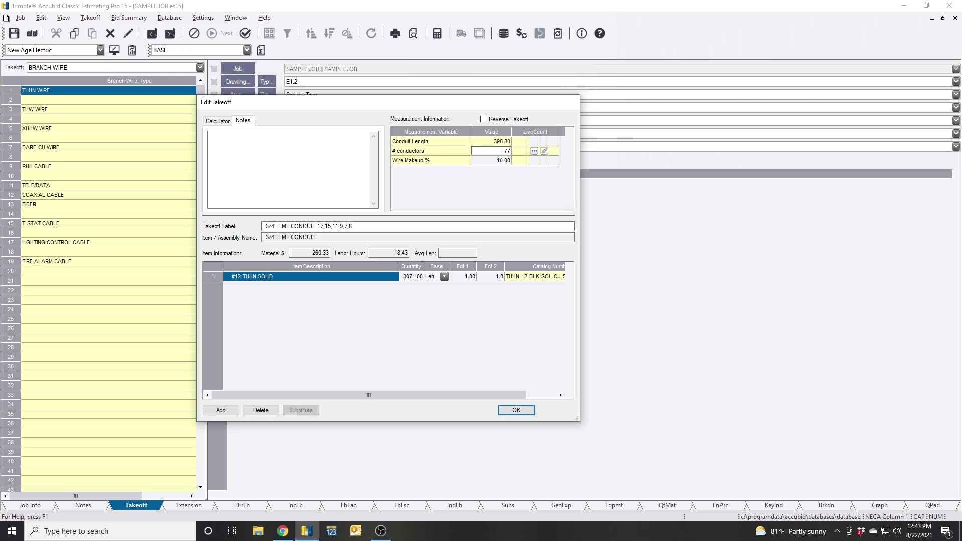
{"action": "type", "text": "7"}
{"action": "key", "text": "Return"}
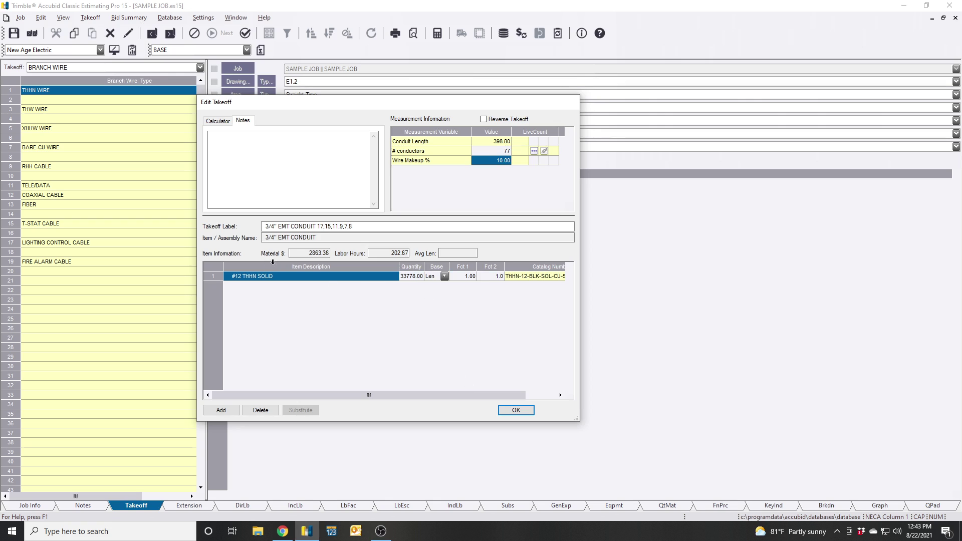
{"action": "left_click", "coordinate": [524, 412]}
{"action": "right_click", "coordinate": [294, 334]}
{"action": "left_click", "coordinate": [341, 387]}
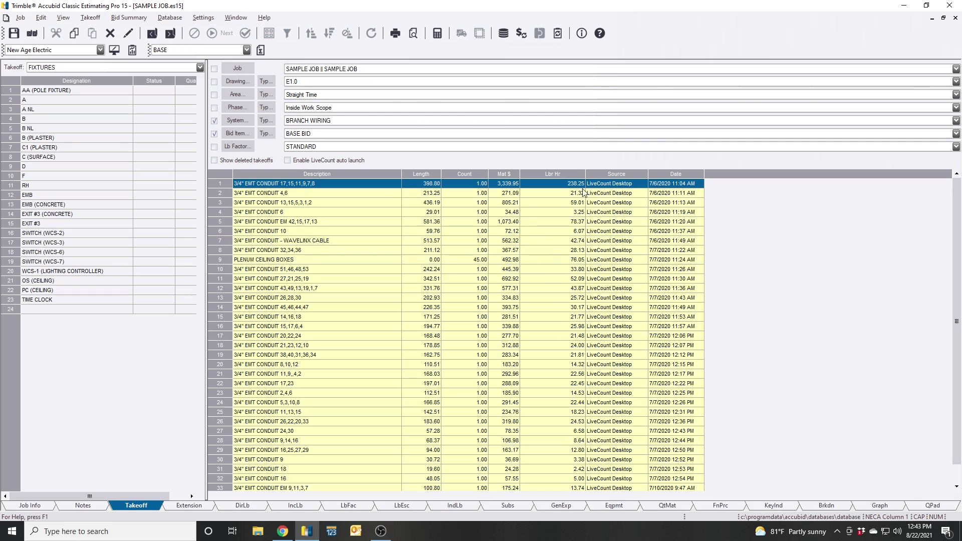
Reload the System breakdown so BRANCH WIRING's corrected cost is recalculated.
{"action": "key", "text": "F8"}
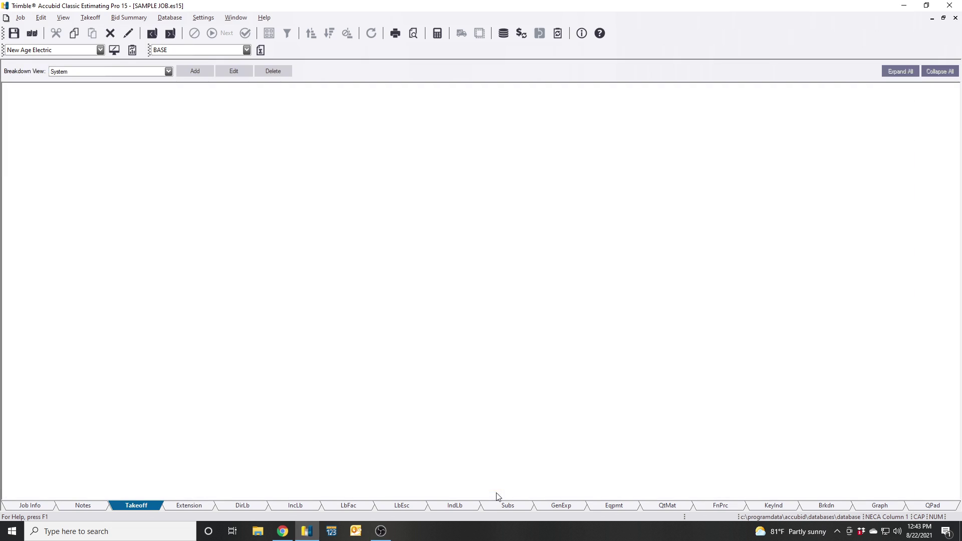
{"action": "left_click_drag", "start_coordinate": [711, 496], "coordinate": [779, 497]}
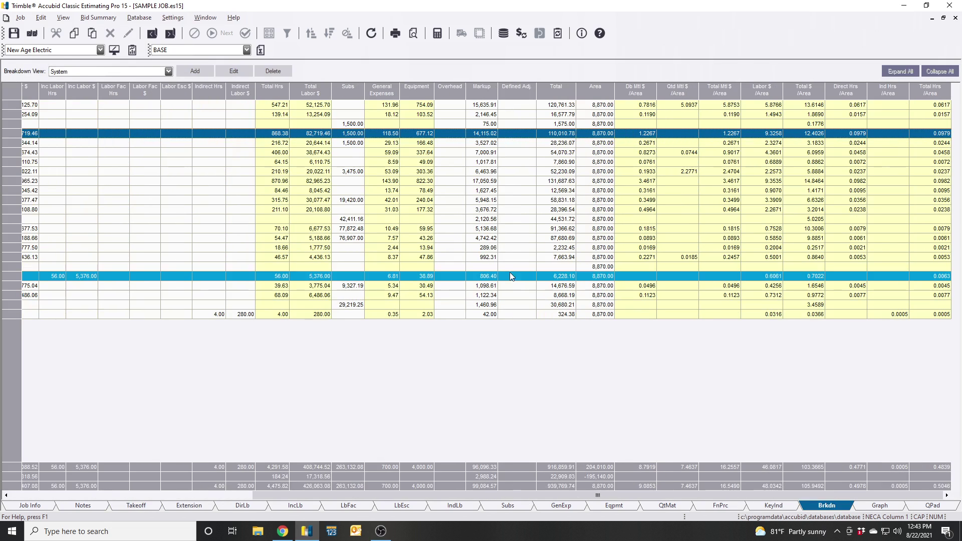
{"action": "right_click", "coordinate": [511, 384]}
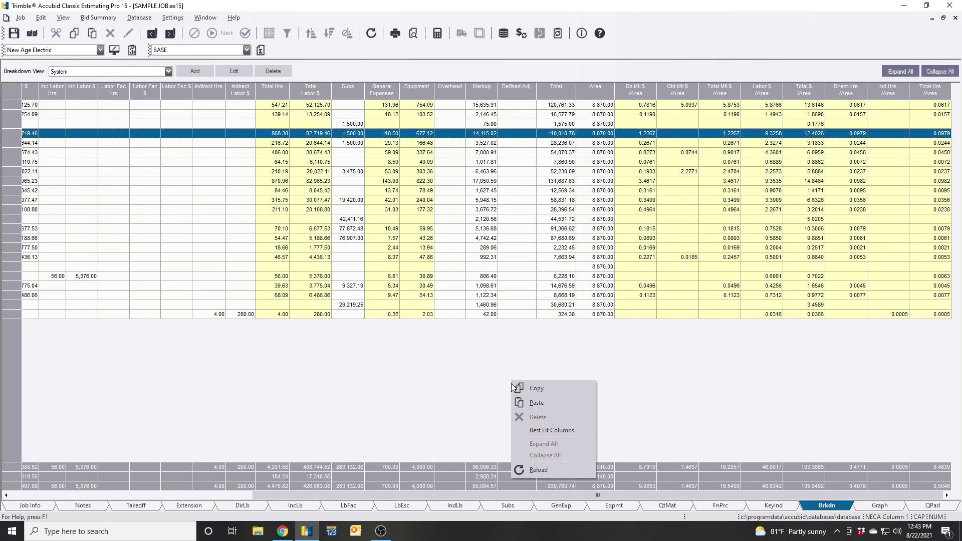
{"action": "left_click", "coordinate": [548, 471]}
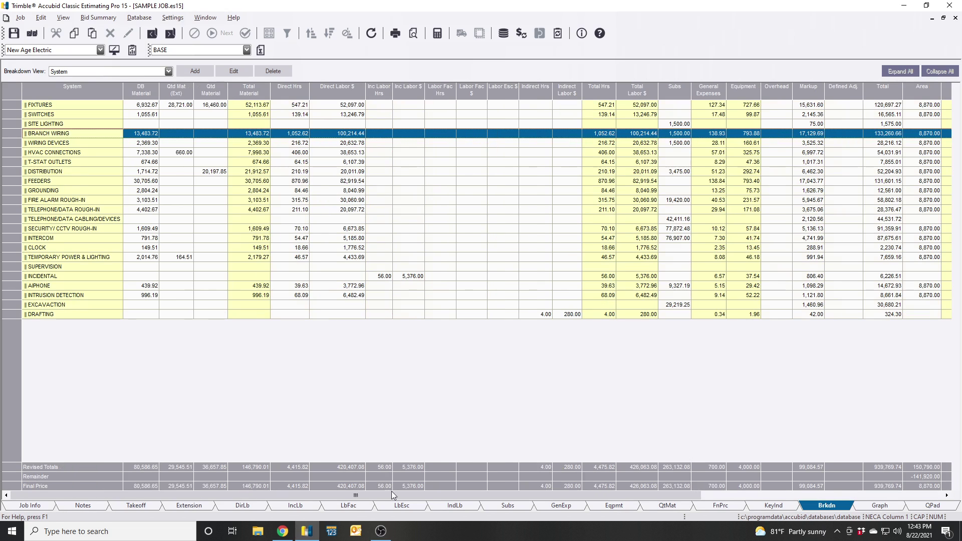
Give SITE LIGHTING an 8,870 area and view the breakdown in the default report style.
{"action": "left_click_drag", "start_coordinate": [410, 495], "coordinate": [651, 495]}
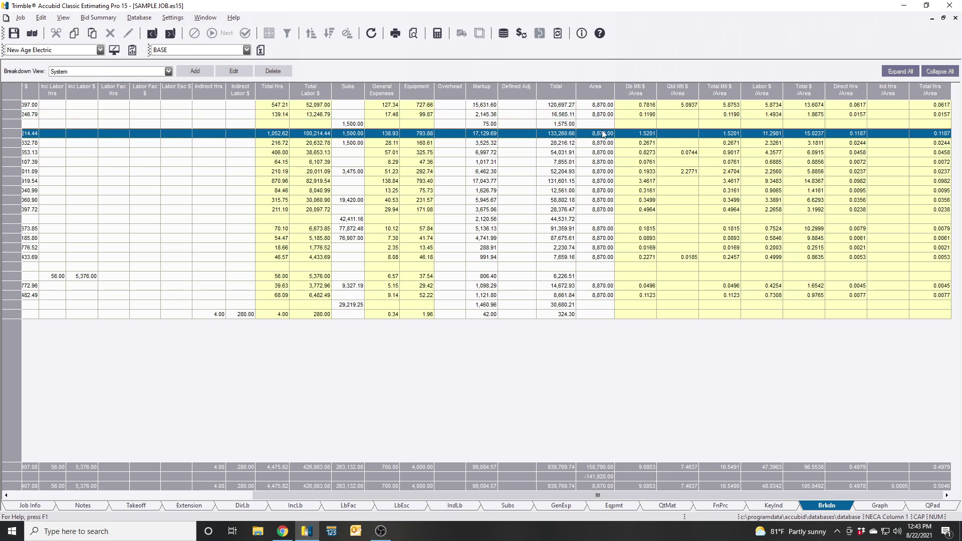
{"action": "left_click", "coordinate": [603, 123]}
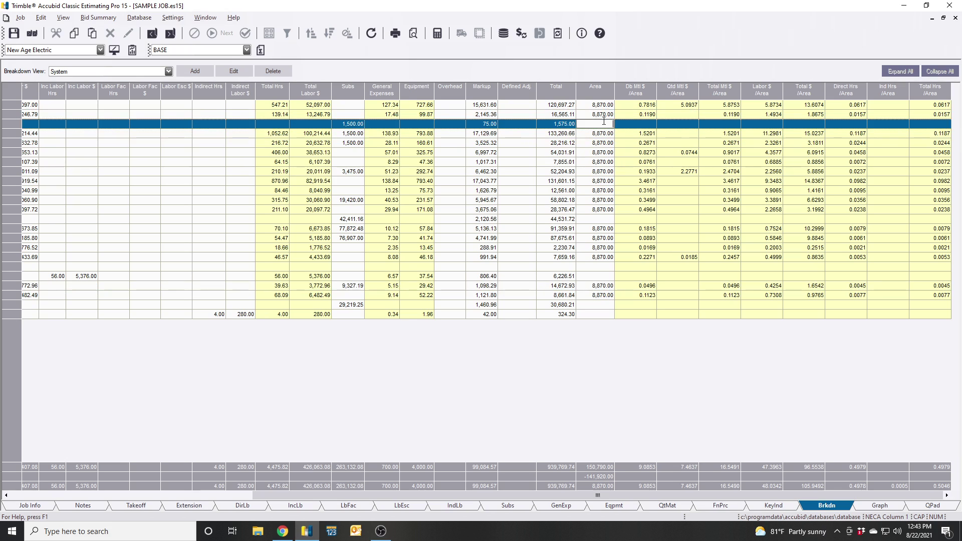
{"action": "type", "text": "8,870"}
{"action": "key", "text": "Return"}
{"action": "left_click_drag", "start_coordinate": [272, 494], "coordinate": [30, 494]}
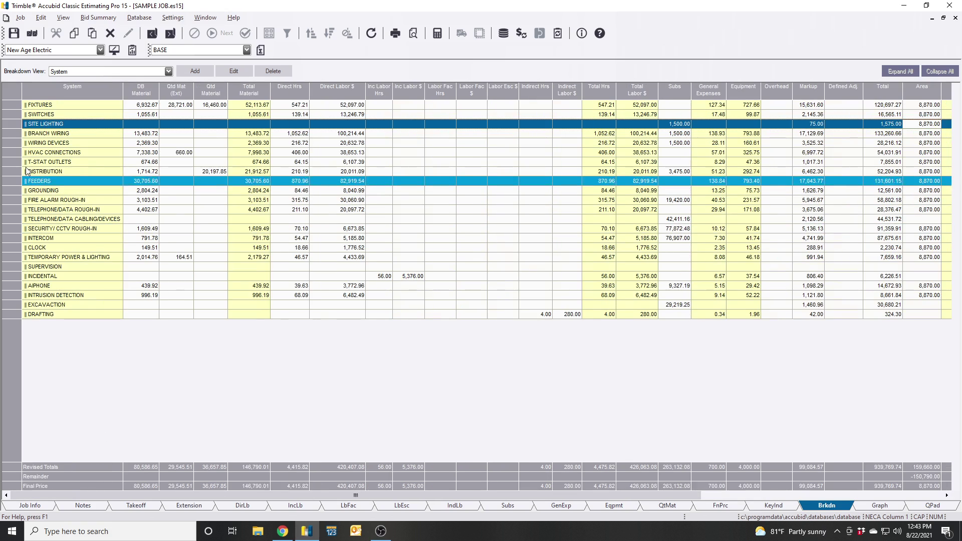
{"action": "left_click", "coordinate": [37, 136]}
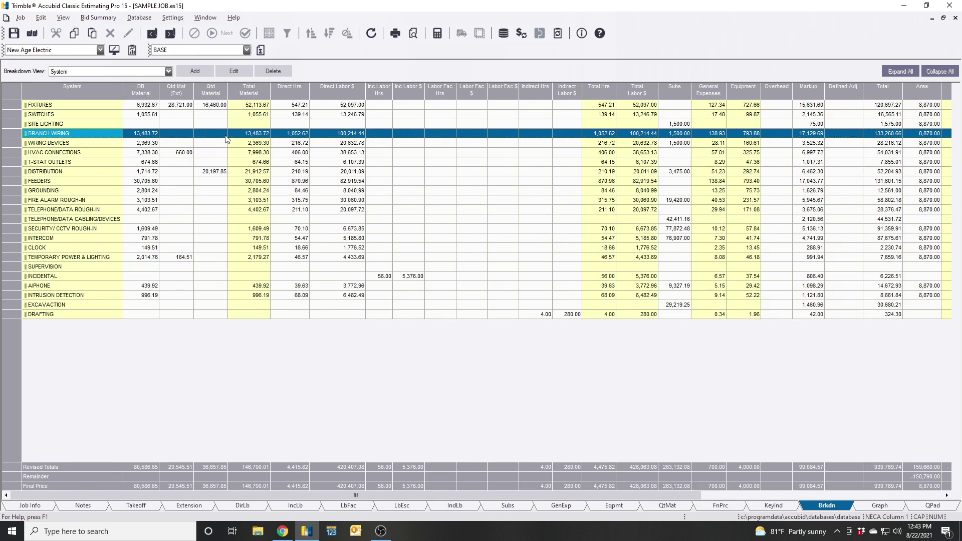
{"action": "left_click", "coordinate": [132, 50]}
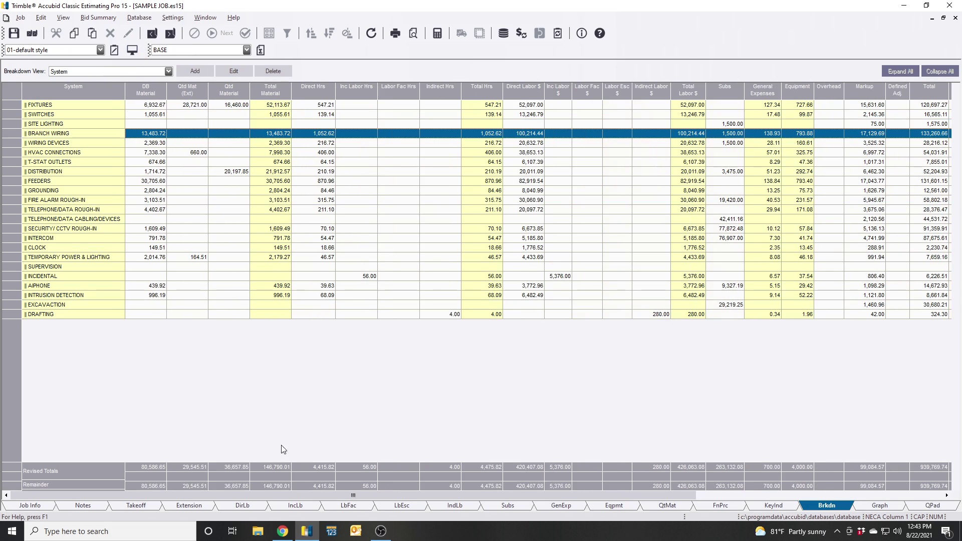
{"action": "left_click_drag", "start_coordinate": [287, 499], "coordinate": [533, 499]}
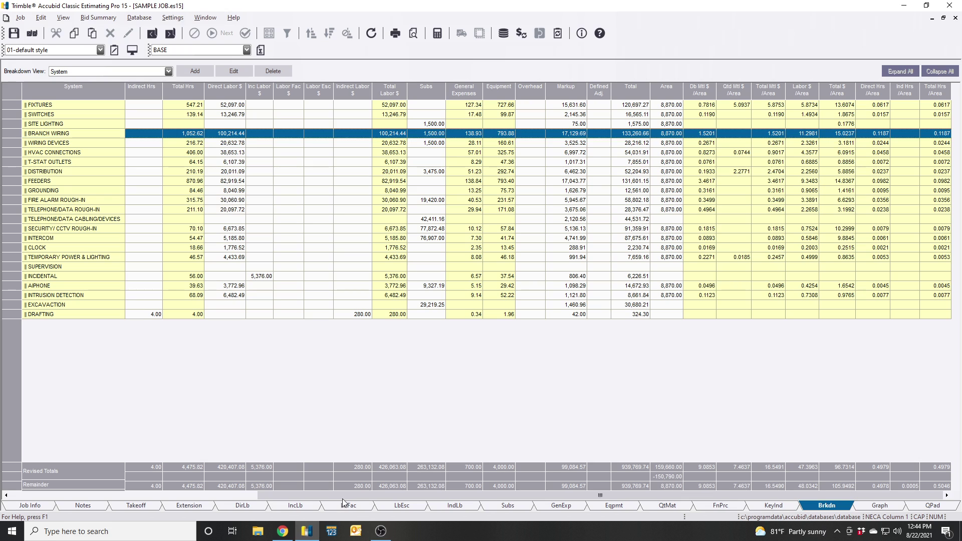
Open the first 3/4" EMT CONDUIT 17,15,11,9,7,8 takeoff from the takeoff list.
{"action": "left_click", "coordinate": [204, 507]}
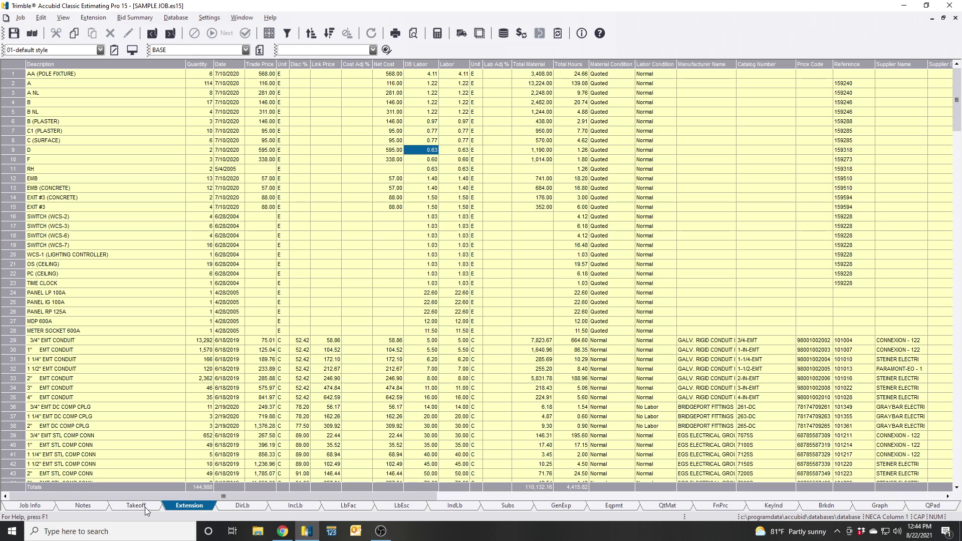
{"action": "left_click", "coordinate": [136, 506]}
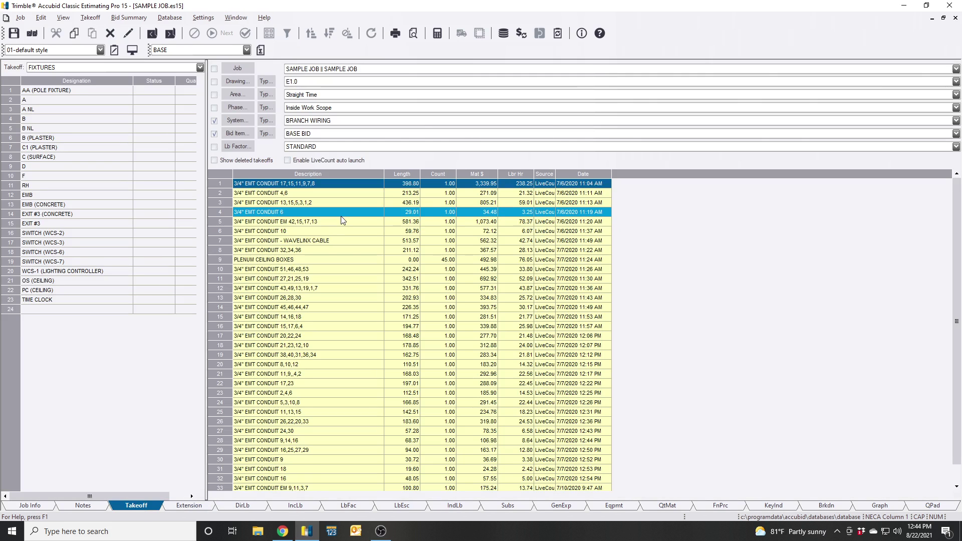
{"action": "scroll", "coordinate": [353, 238], "scroll_direction": "down", "scroll_amount": 1}
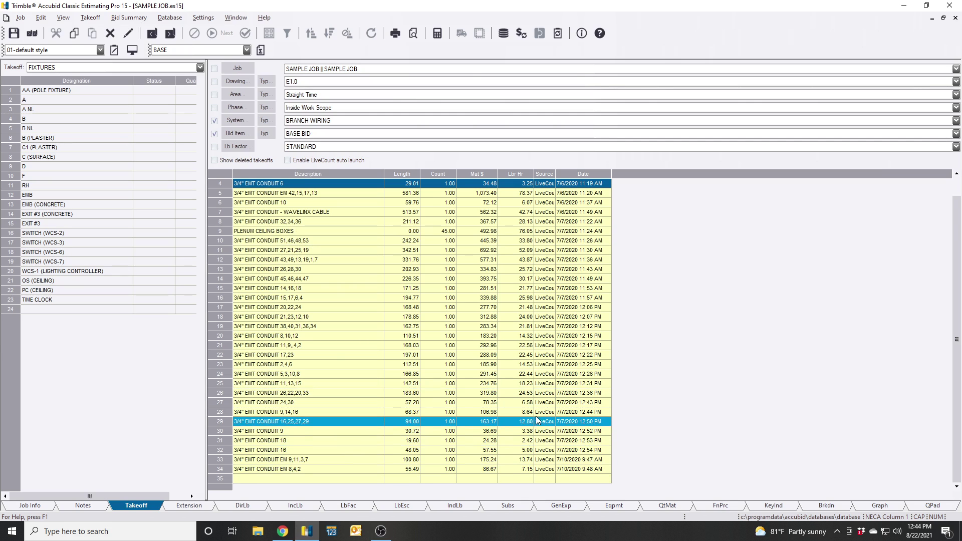
{"action": "scroll", "coordinate": [533, 340], "scroll_direction": "up", "scroll_amount": 1}
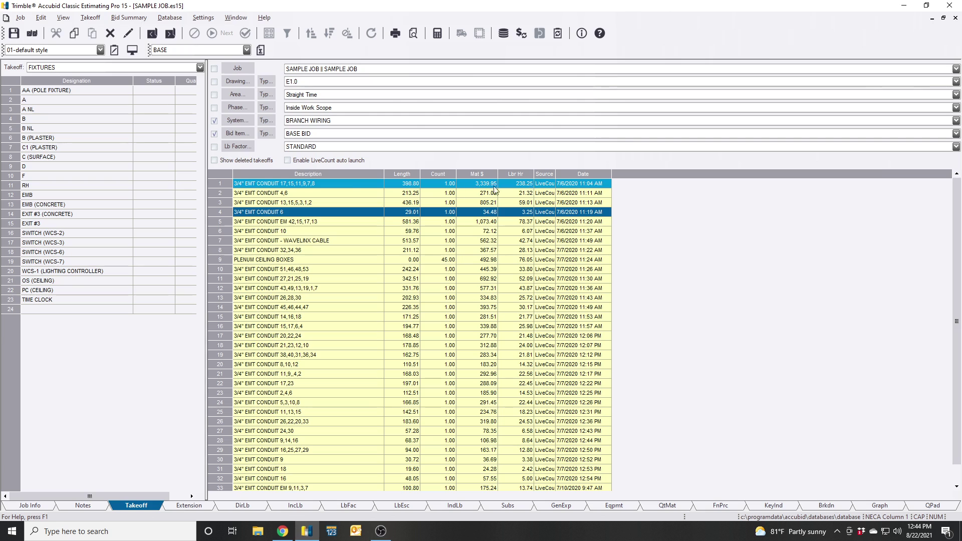
{"action": "double_click", "coordinate": [350, 183]}
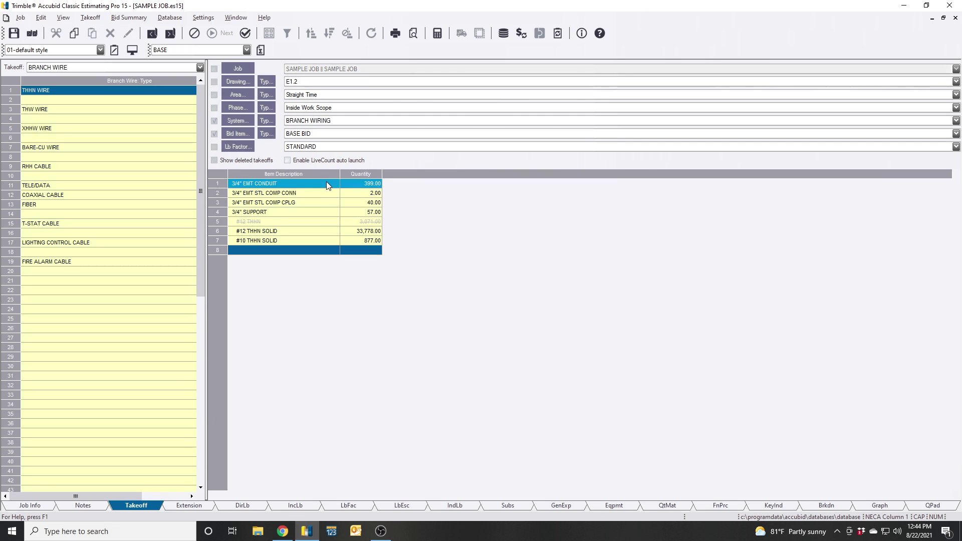
{"action": "double_click", "coordinate": [326, 183]}
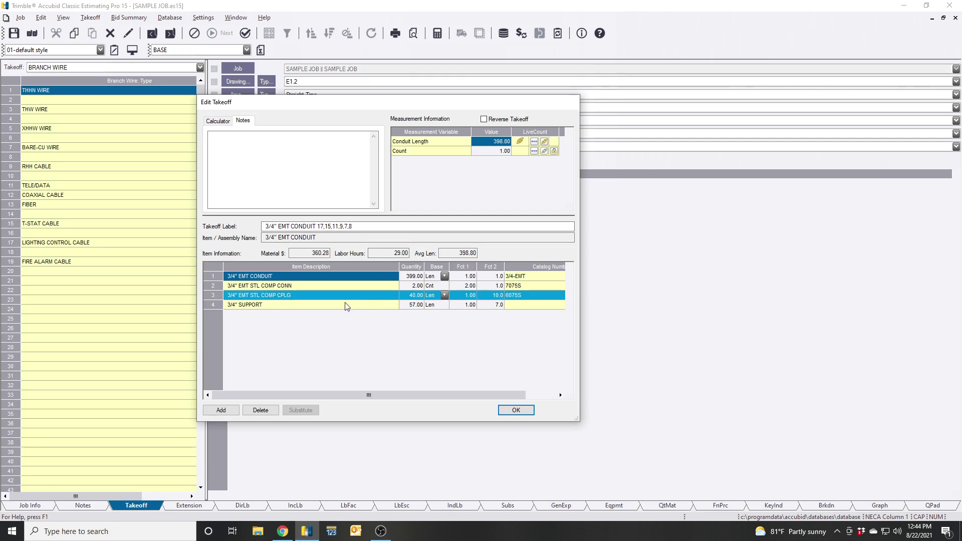
{"action": "left_click", "coordinate": [516, 410]}
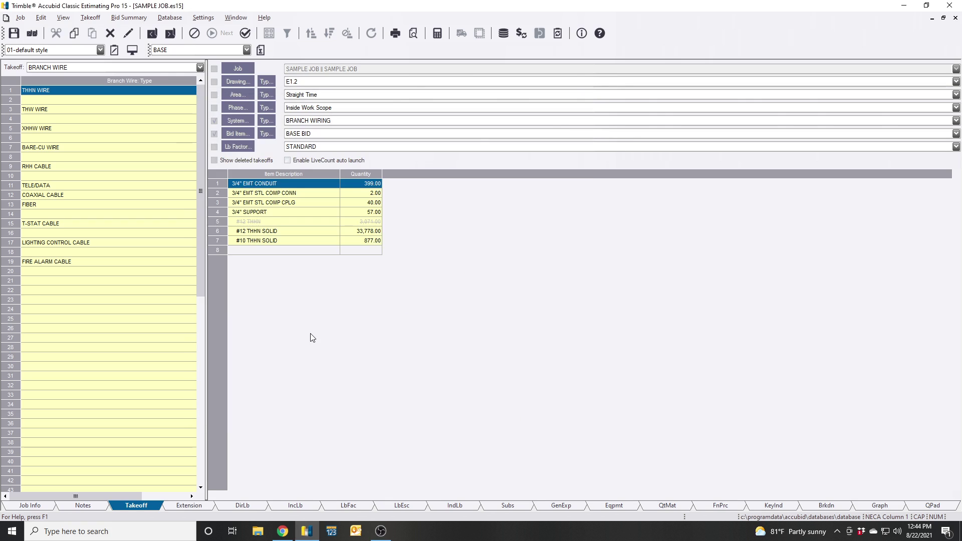
Change the #12 THHN SOLID wire takeoff from 77 to 7 conductors and confirm.
{"action": "right_click", "coordinate": [311, 334]}
{"action": "left_click", "coordinate": [323, 339]}
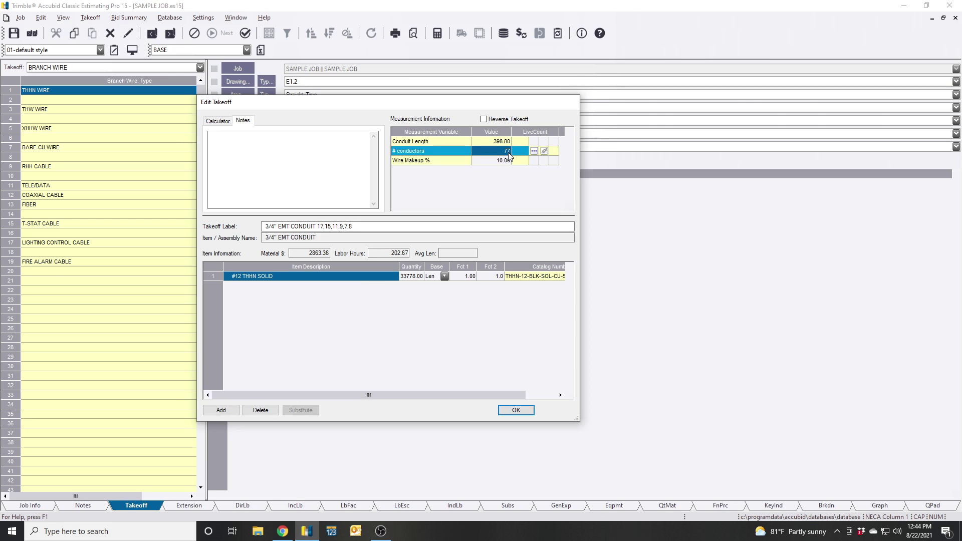
{"action": "type", "text": "7"}
{"action": "key", "text": "Return"}
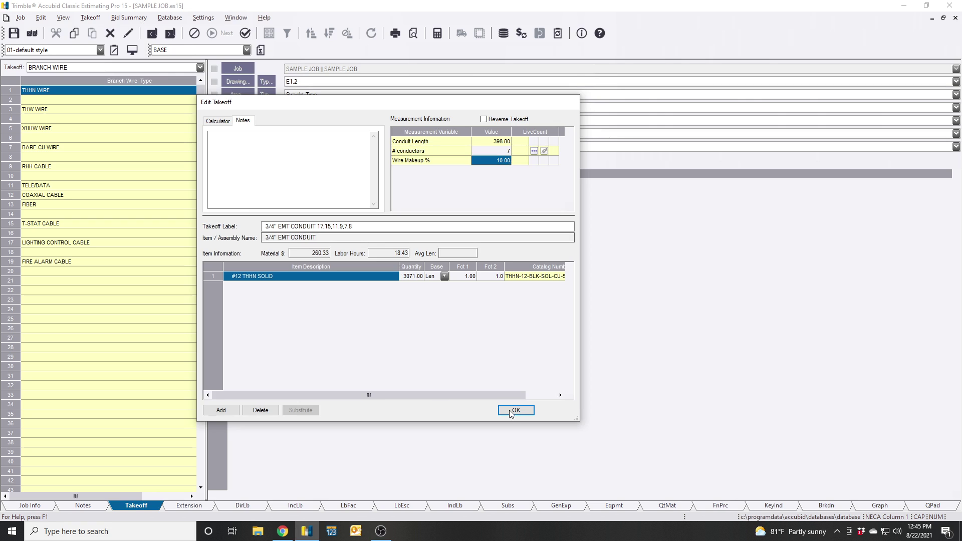
{"action": "left_click", "coordinate": [515, 411]}
{"action": "right_click", "coordinate": [306, 358]}
{"action": "left_click", "coordinate": [352, 393]}
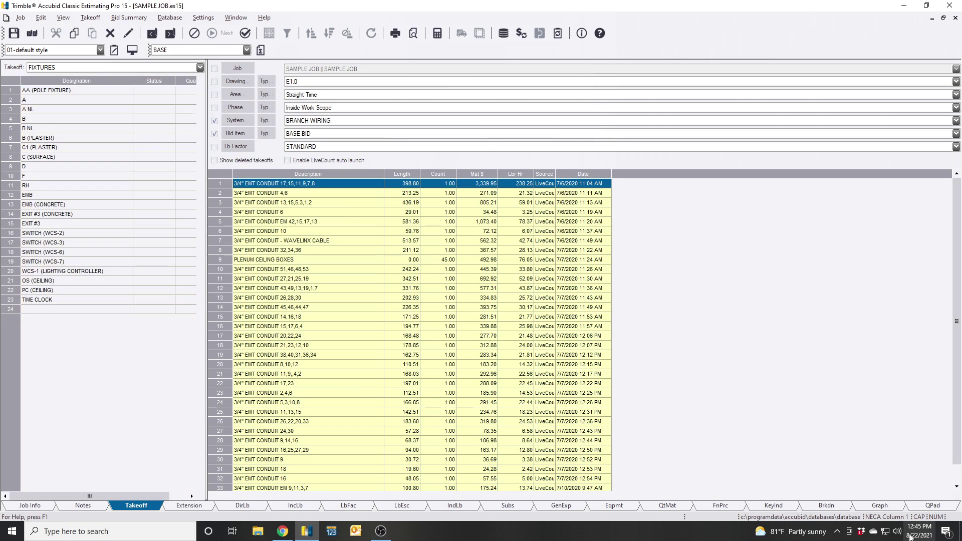
Reload the System breakdown and scroll to the per-area columns, showing BRANCH WIRING at 110,010.78.
{"action": "left_click", "coordinate": [826, 506]}
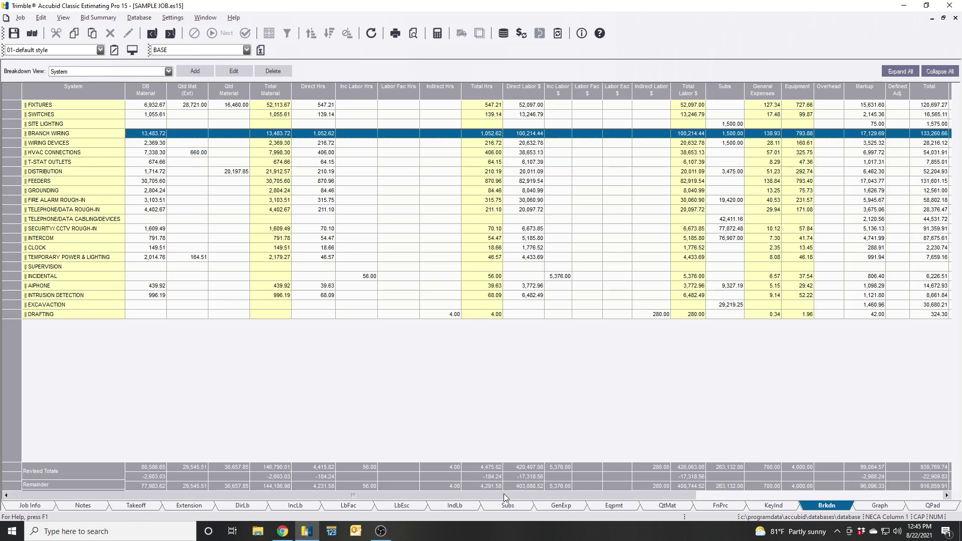
{"action": "right_click", "coordinate": [340, 350]}
{"action": "left_click", "coordinate": [377, 441]}
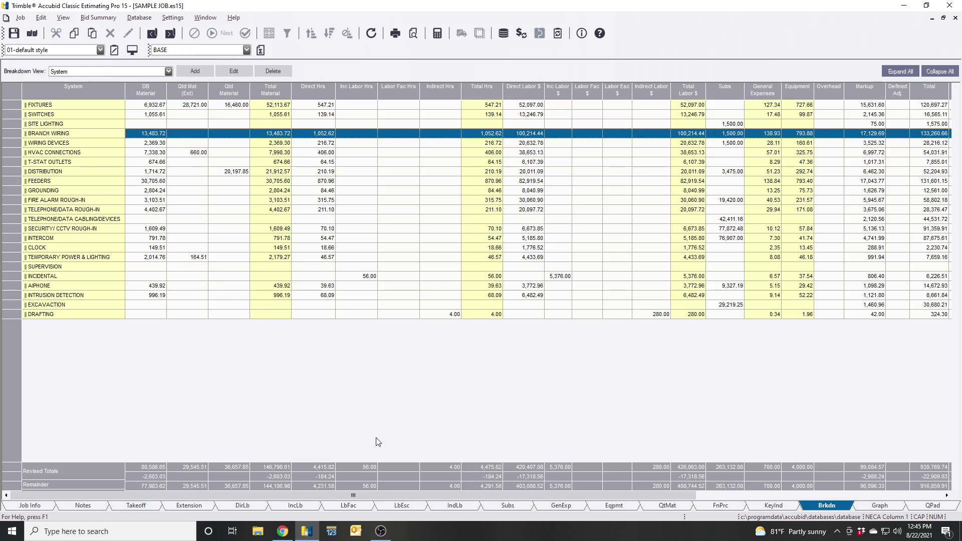
{"action": "left_click_drag", "start_coordinate": [311, 496], "coordinate": [696, 526]}
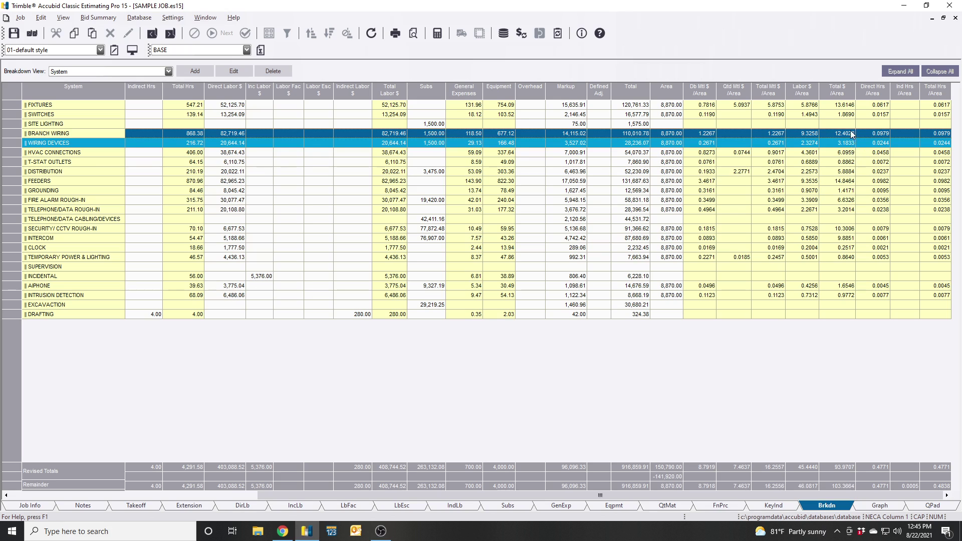
{"action": "left_click", "coordinate": [851, 105]}
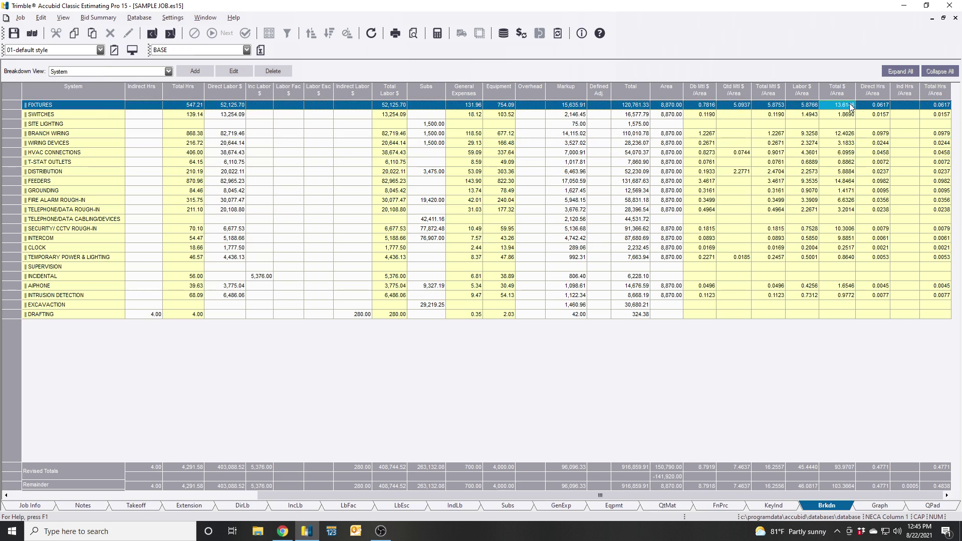